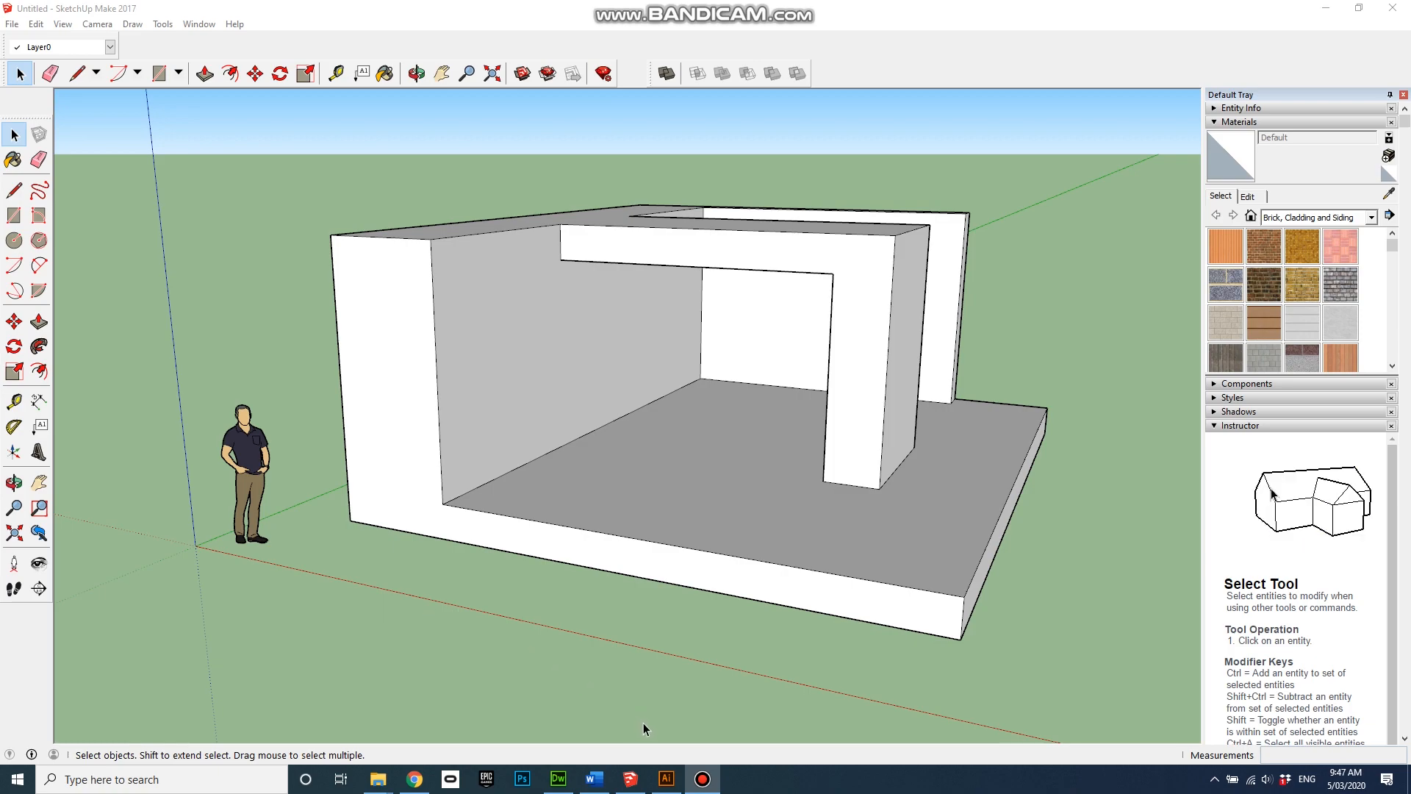
Look at the YouTube tutorial on cutting plans and sections in Chrome, and return to the SketchUp model.
{"action": "left_click", "coordinate": [416, 780]}
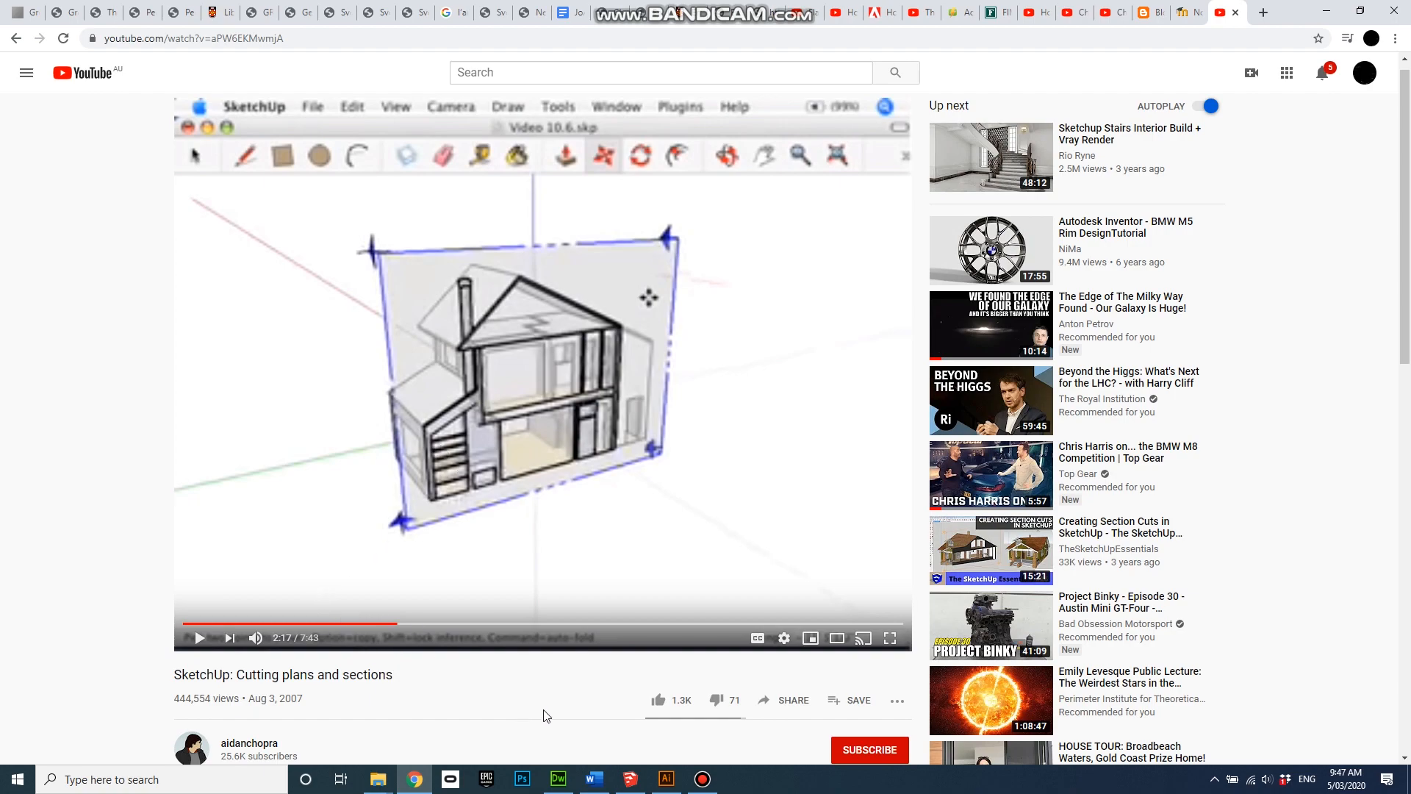
{"action": "left_click", "coordinate": [1393, 11]}
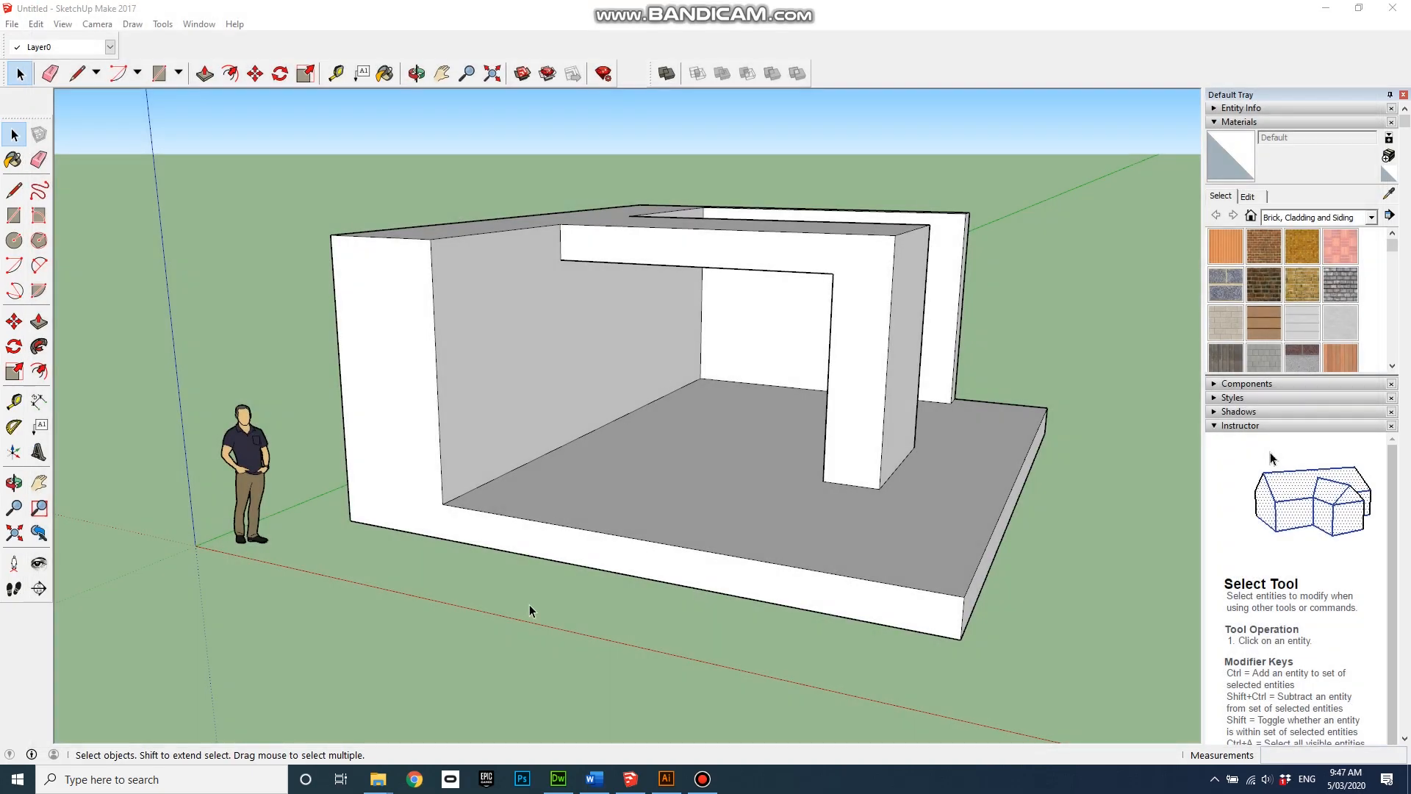
Place a section plane on the building's front face, parallel to the end of the side wall.
{"action": "mouse_move", "coordinate": [707, 643]}
{"action": "left_mouse_down"}
{"action": "mouse_move", "coordinate": [632, 614]}
{"action": "mouse_move", "coordinate": [674, 586]}
{"action": "mouse_move", "coordinate": [668, 619]}
{"action": "mouse_move", "coordinate": [638, 607]}
{"action": "left_mouse_up"}
{"action": "scroll", "coordinate": [667, 619], "scroll_direction": "down", "scroll_amount": 1}
{"action": "scroll", "coordinate": [668, 619], "scroll_direction": "up", "scroll_amount": 1}
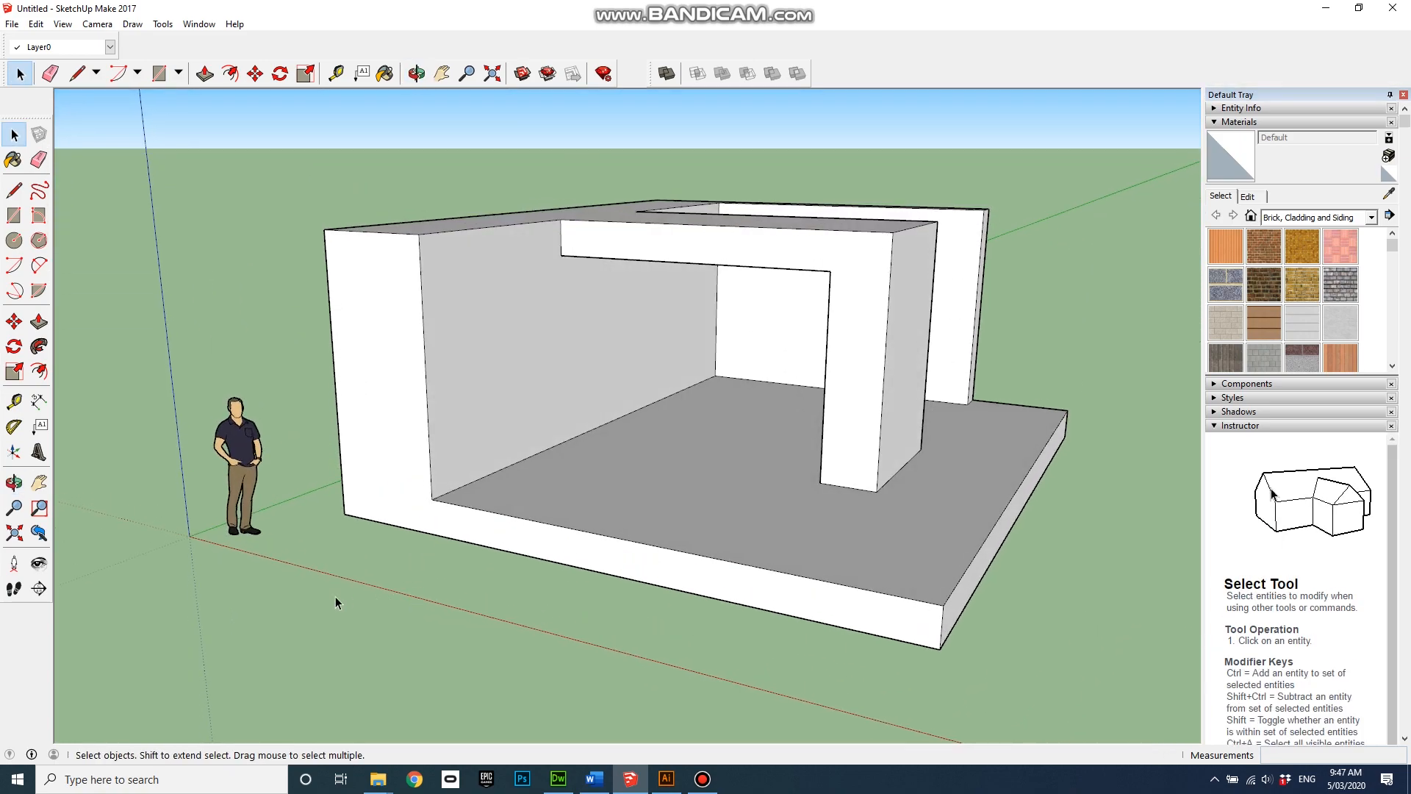
{"action": "left_click", "coordinate": [40, 589]}
{"action": "left_click", "coordinate": [398, 395]}
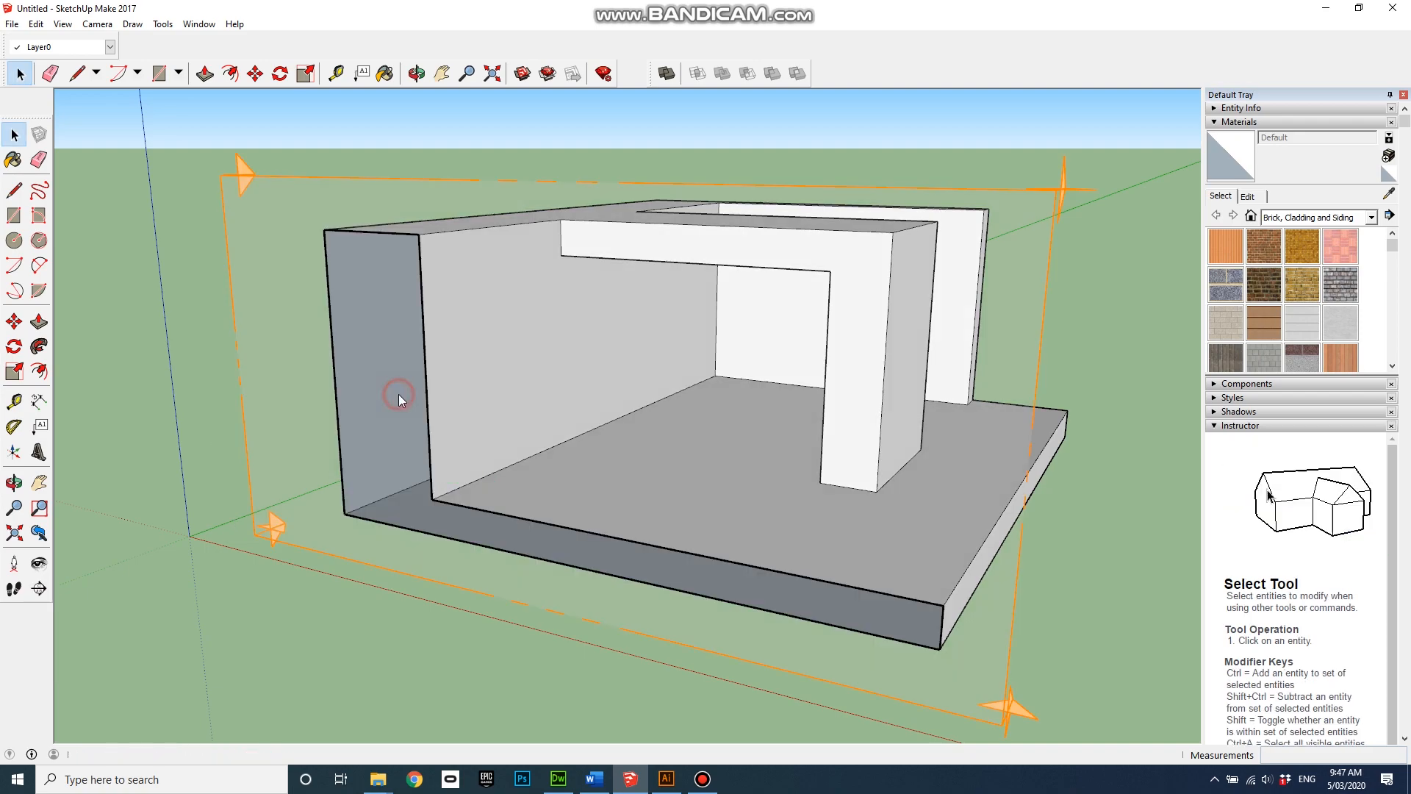
Move the section plane about 3.6 m back into the building along the green axis.
{"action": "left_click_drag", "start_coordinate": [397, 572], "coordinate": [398, 607]}
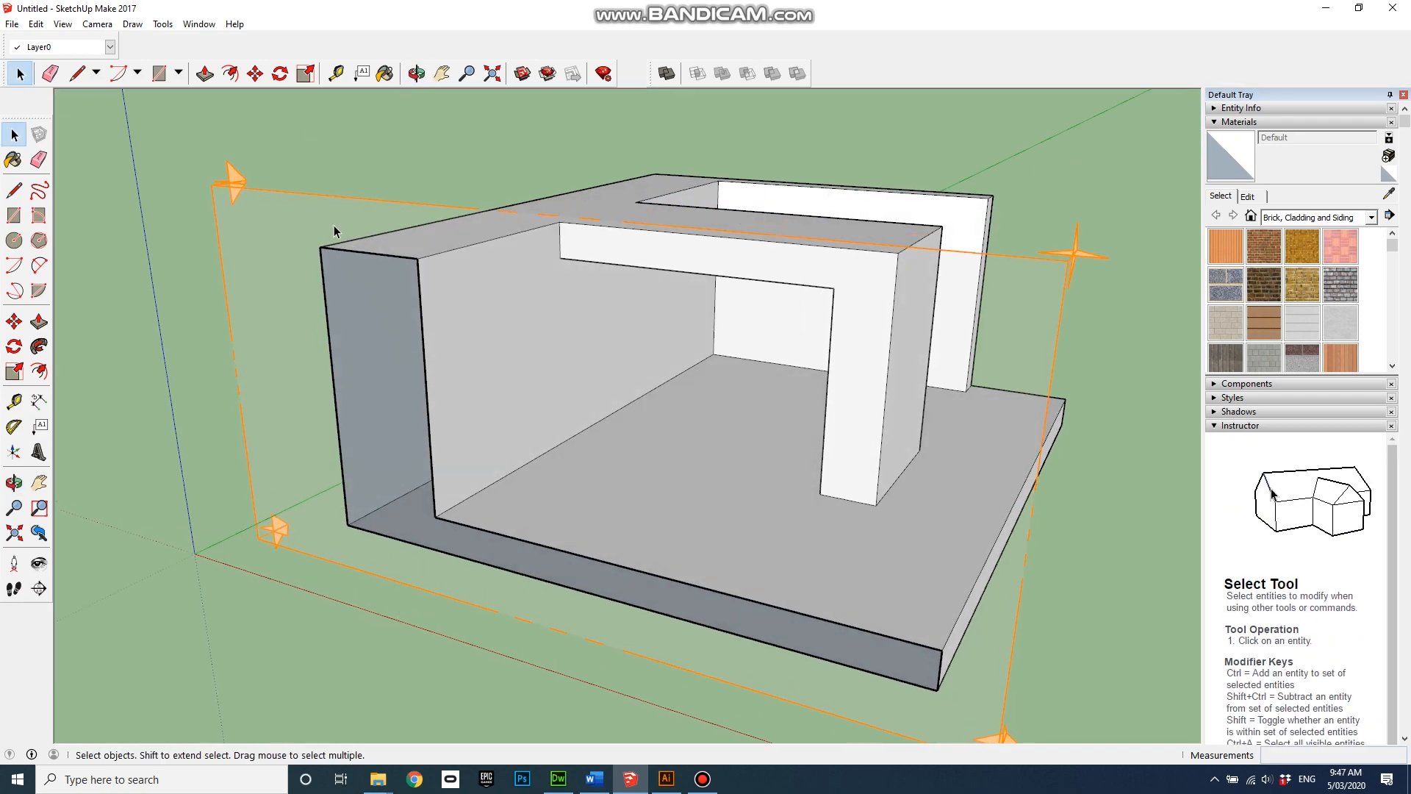
{"action": "left_click", "coordinate": [255, 73]}
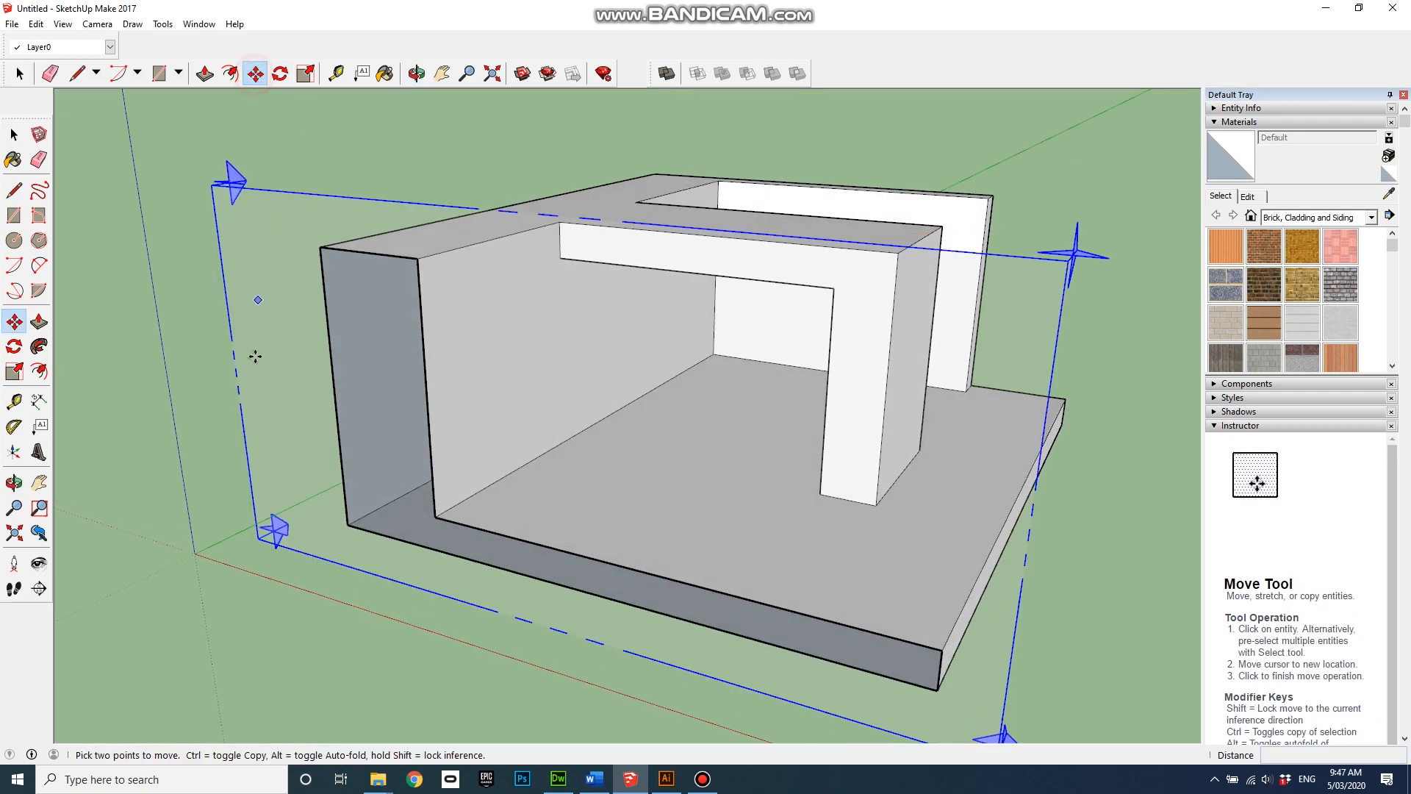
{"action": "left_click", "coordinate": [283, 537]}
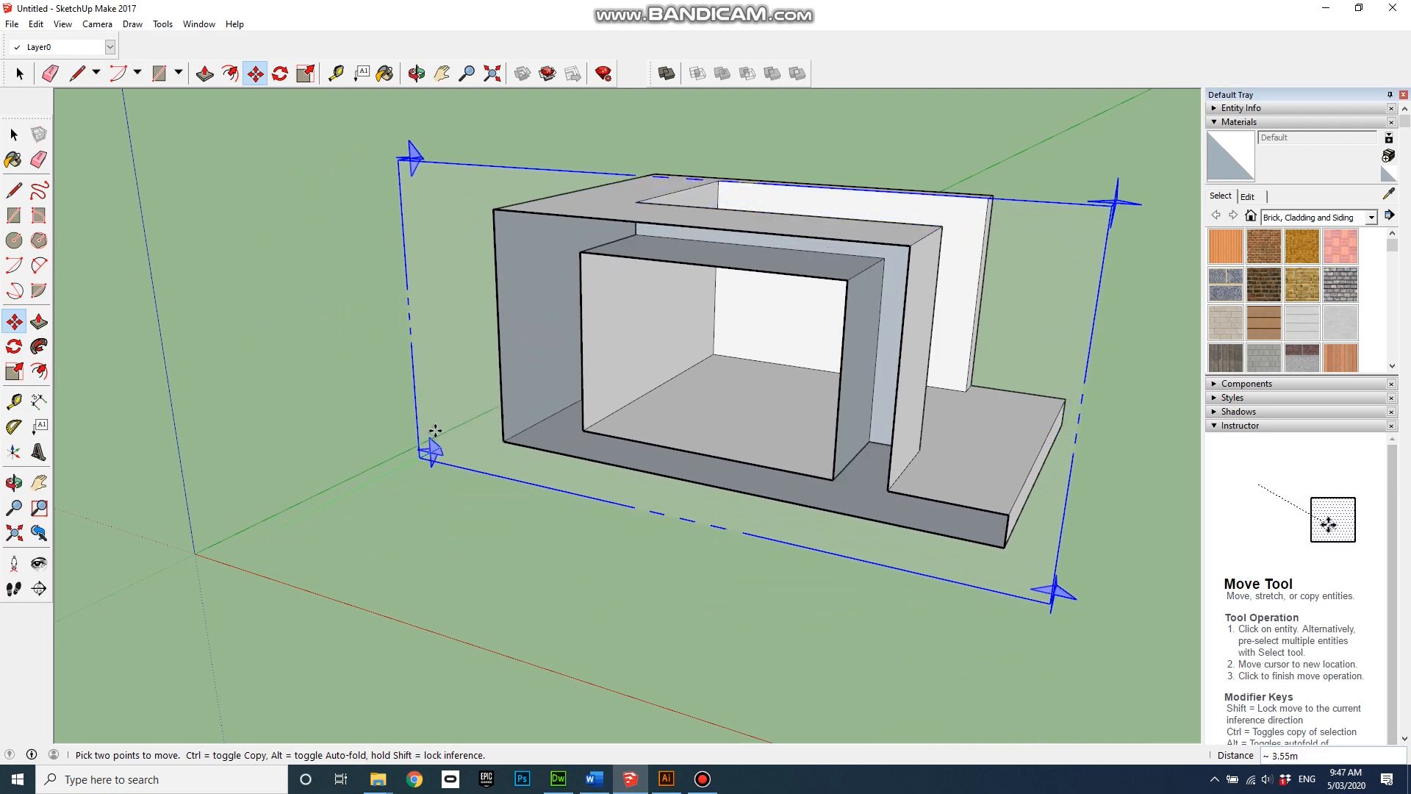
{"action": "left_click", "coordinate": [442, 428]}
Turn off the display of section planes in the model.
{"action": "left_click_drag", "start_coordinate": [416, 504], "coordinate": [633, 478]}
{"action": "left_click_drag", "start_coordinate": [910, 576], "coordinate": [1014, 605]}
{"action": "key", "text": "m"}
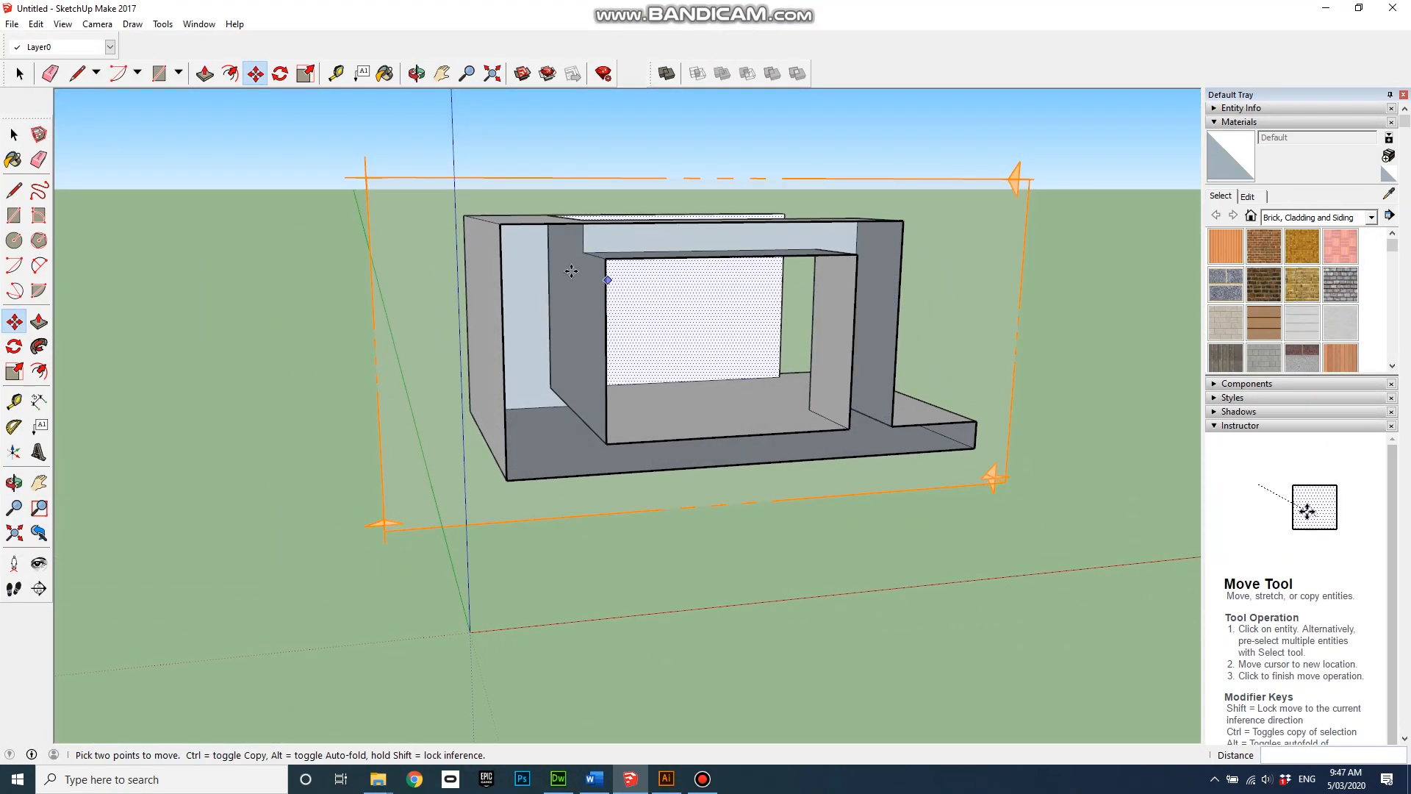
{"action": "key", "text": "o"}
{"action": "left_click_drag", "start_coordinate": [850, 394], "coordinate": [560, 416]}
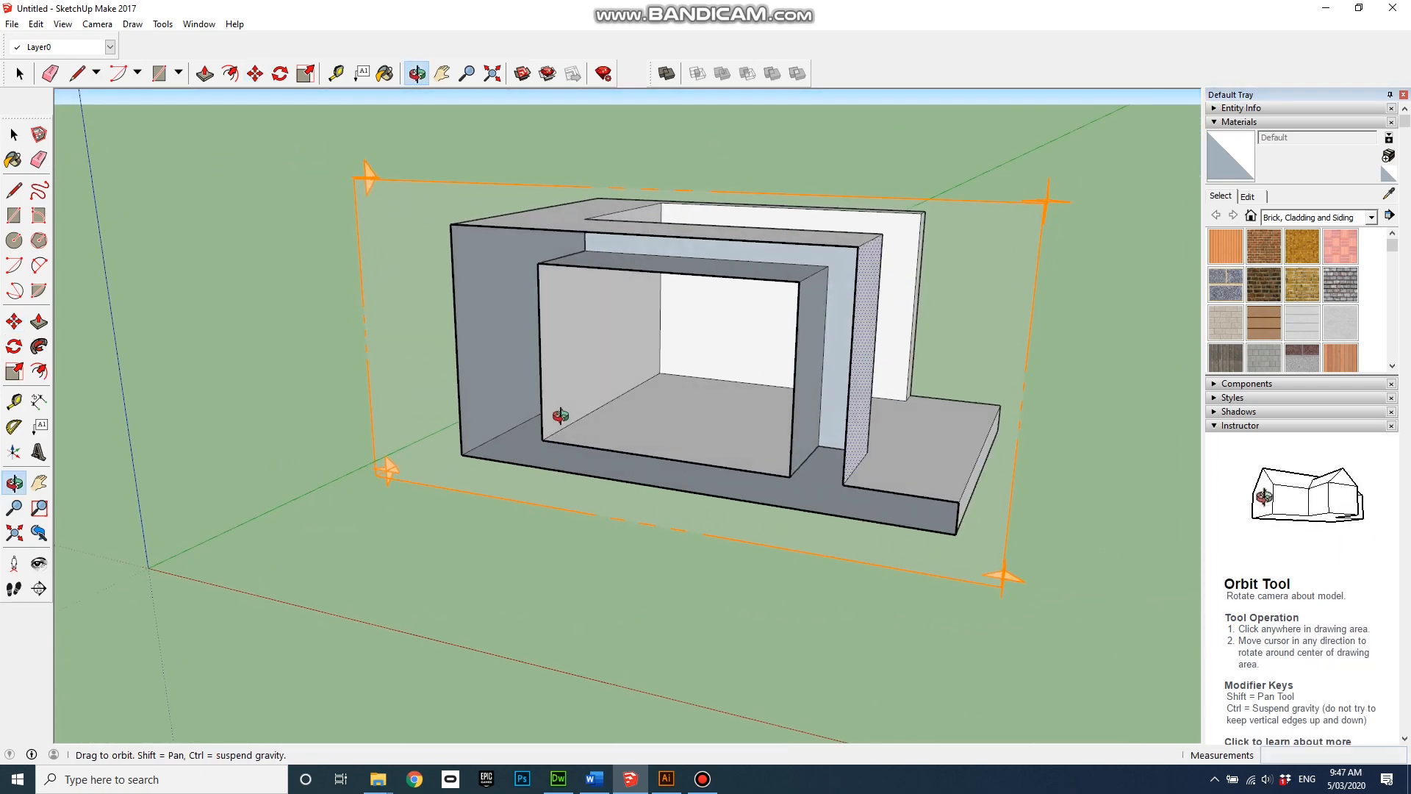
{"action": "key", "text": "m"}
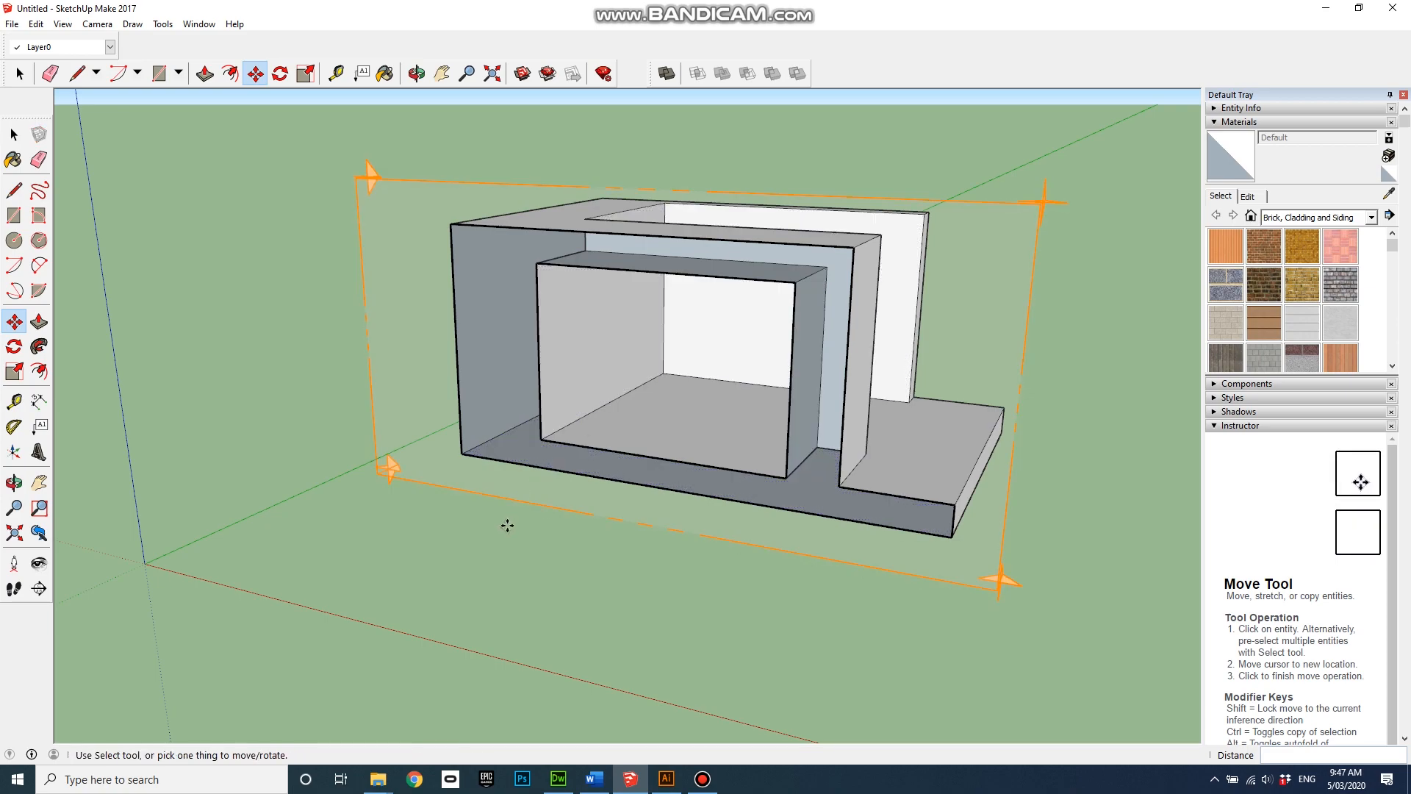
{"action": "left_click", "coordinate": [98, 25]}
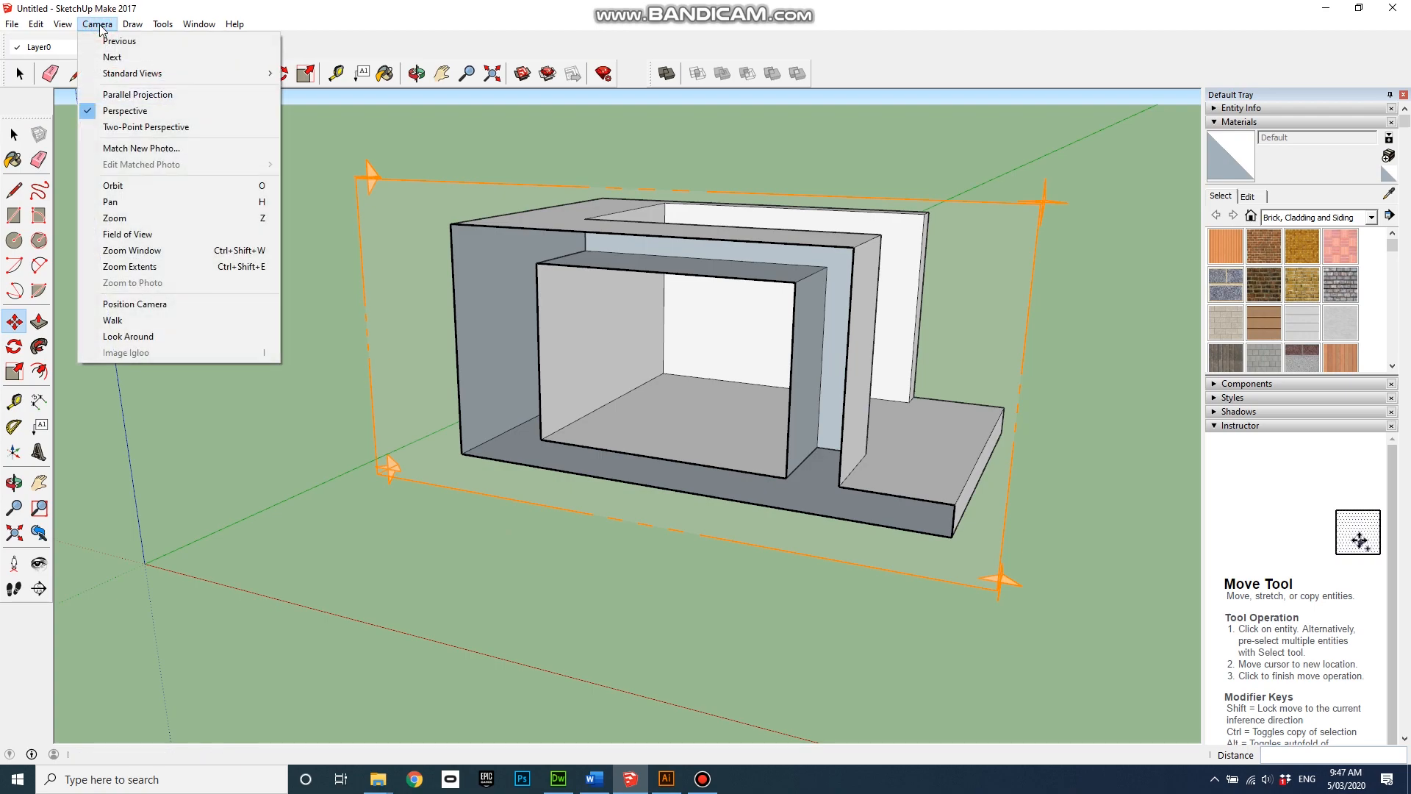
{"action": "mouse_move", "coordinate": [57, 31]}
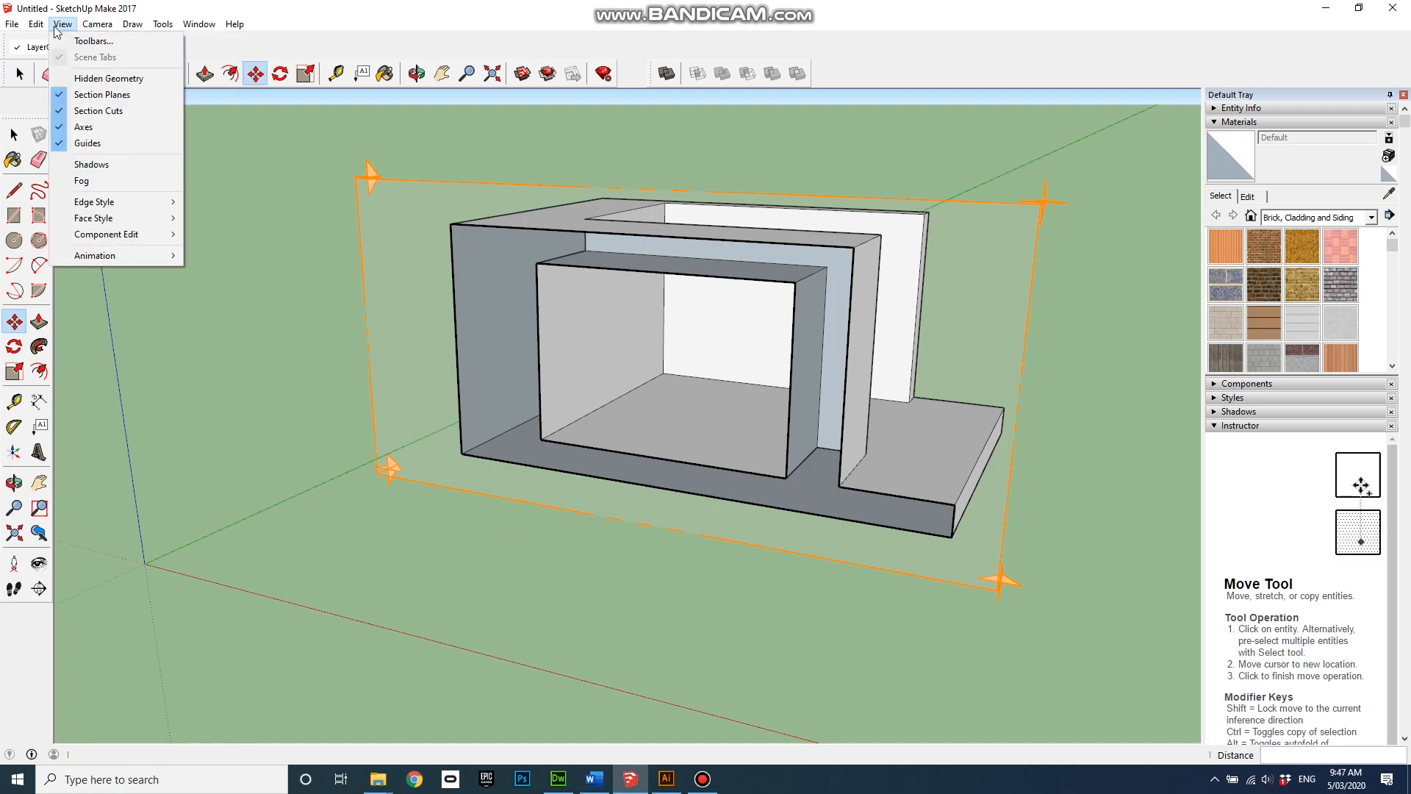
{"action": "left_click", "coordinate": [92, 95]}
Frame a close perspective view of the sectioned building from its other front corner, with the horizon above the roof.
{"action": "key", "text": "o"}
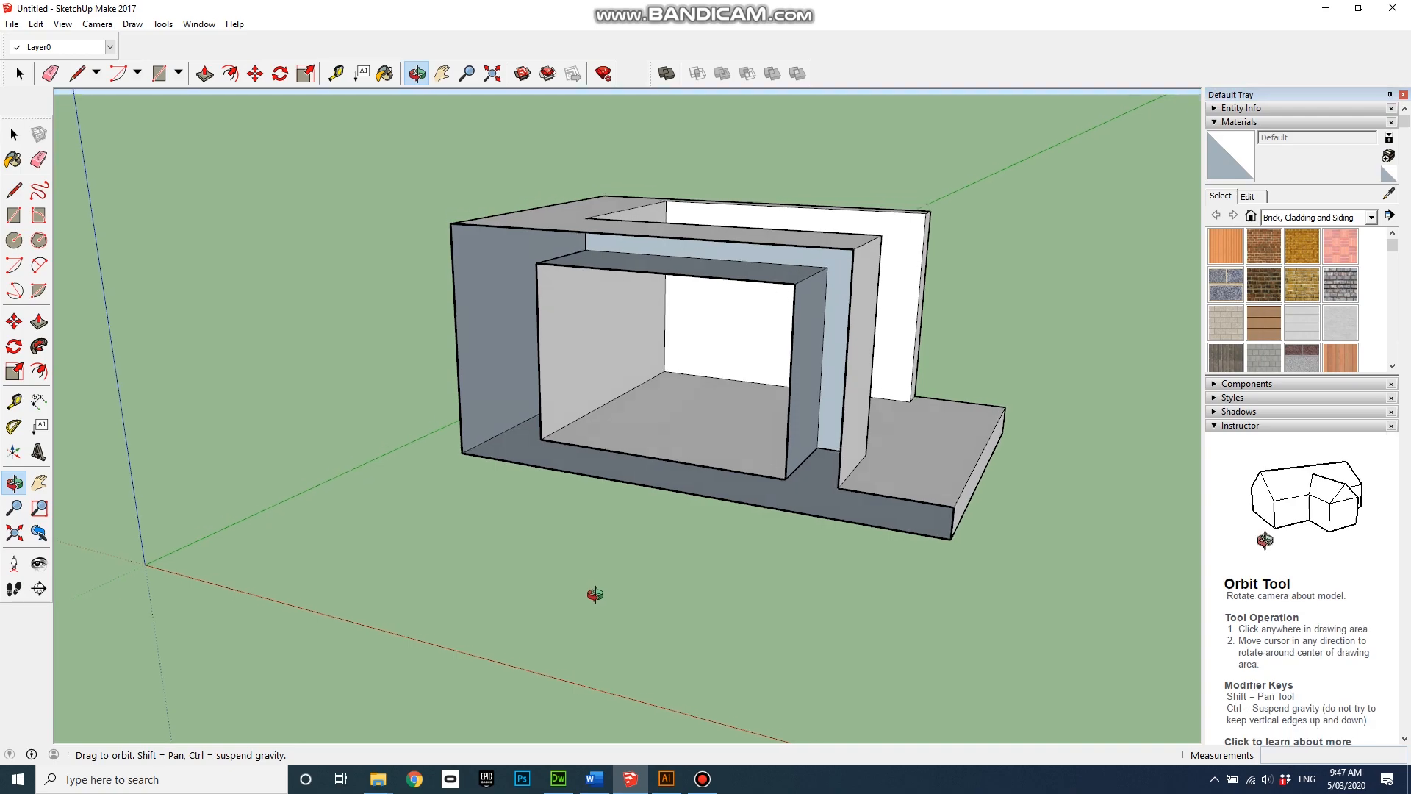
{"action": "left_click_drag", "start_coordinate": [589, 593], "coordinate": [937, 597]}
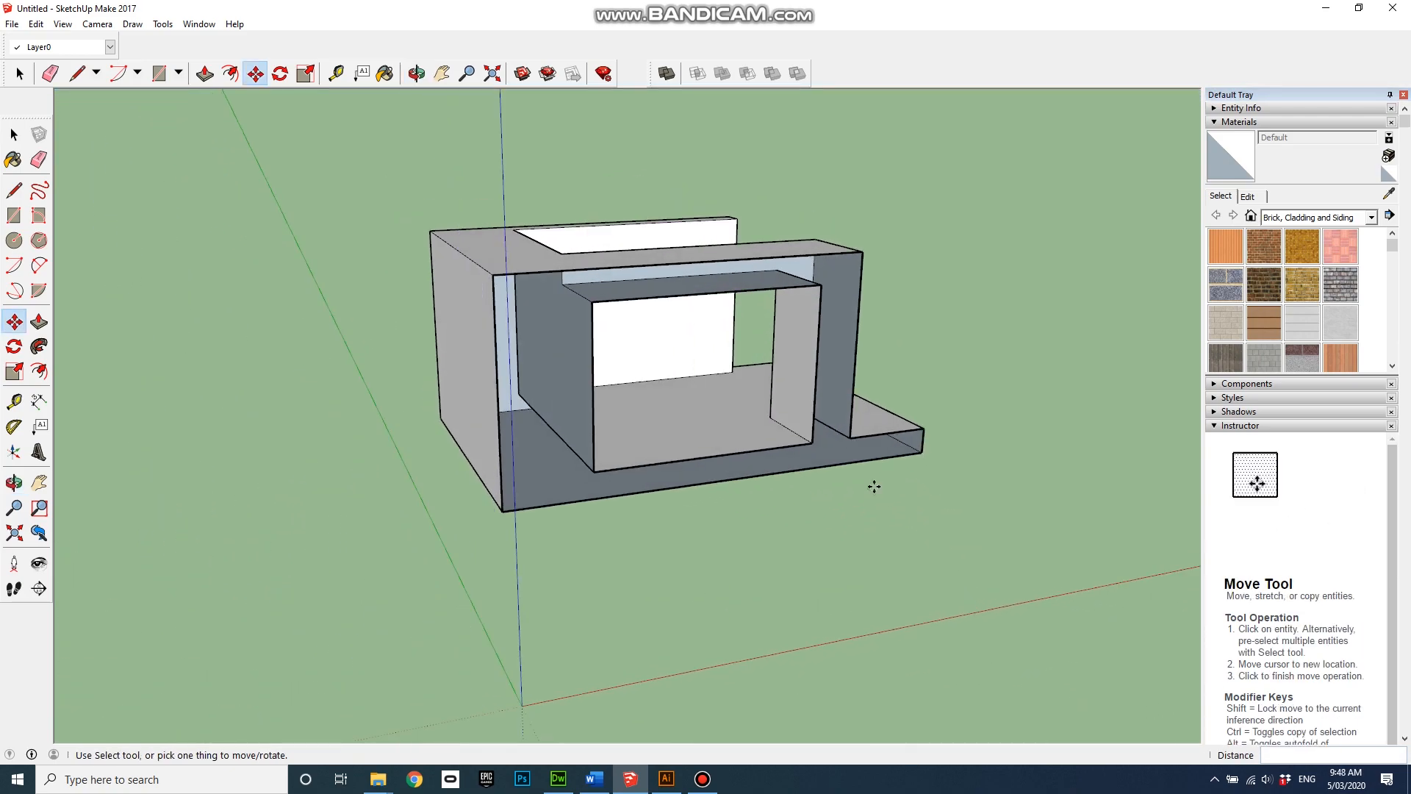
{"action": "scroll", "coordinate": [693, 258], "scroll_direction": "up", "scroll_amount": 3}
{"action": "mouse_move", "coordinate": [642, 657]}
{"action": "left_mouse_down"}
{"action": "mouse_move", "coordinate": [625, 649]}
{"action": "mouse_move", "coordinate": [629, 634]}
{"action": "left_mouse_up"}
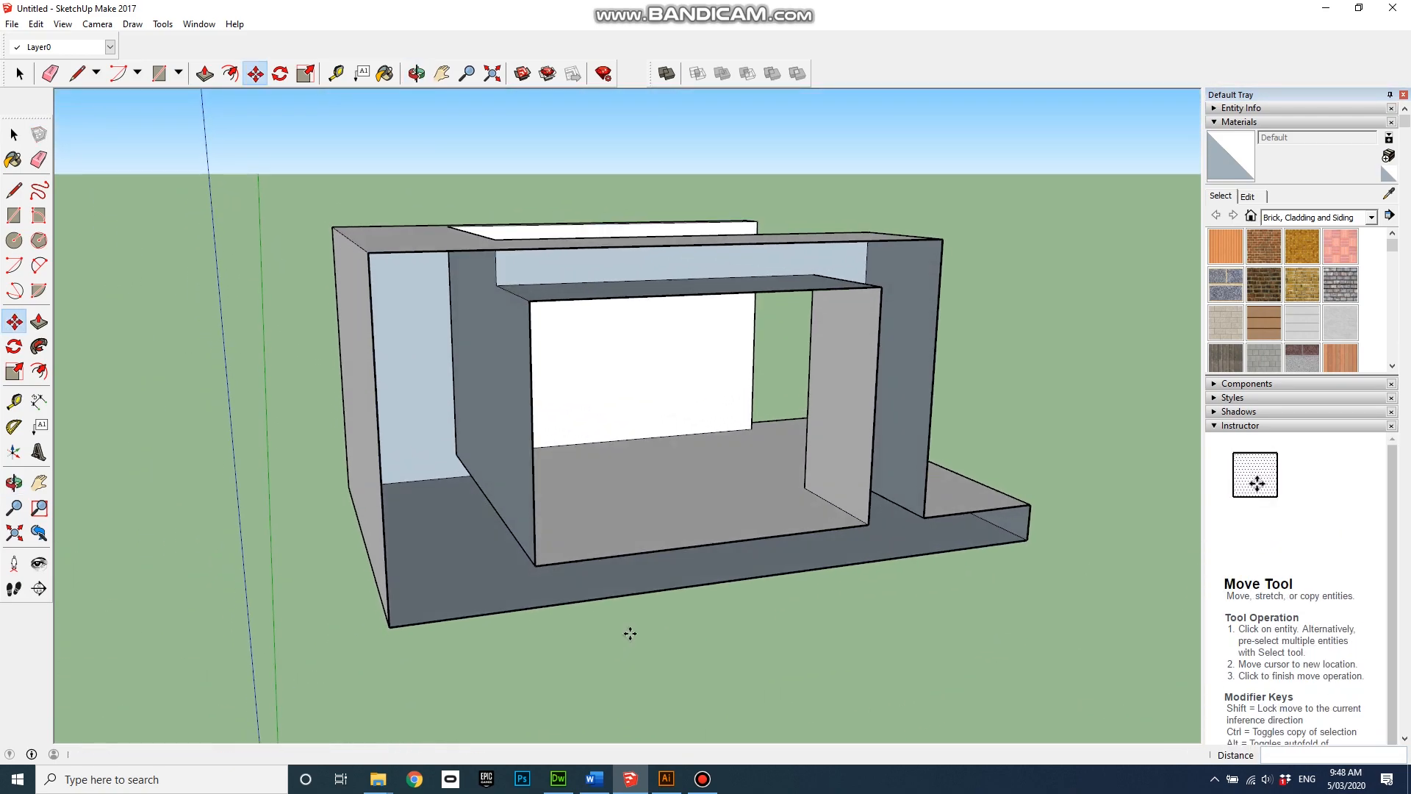
{"action": "scroll", "coordinate": [589, 715], "scroll_direction": "down", "scroll_amount": 1}
{"action": "left_click_drag", "start_coordinate": [764, 632], "coordinate": [779, 658]}
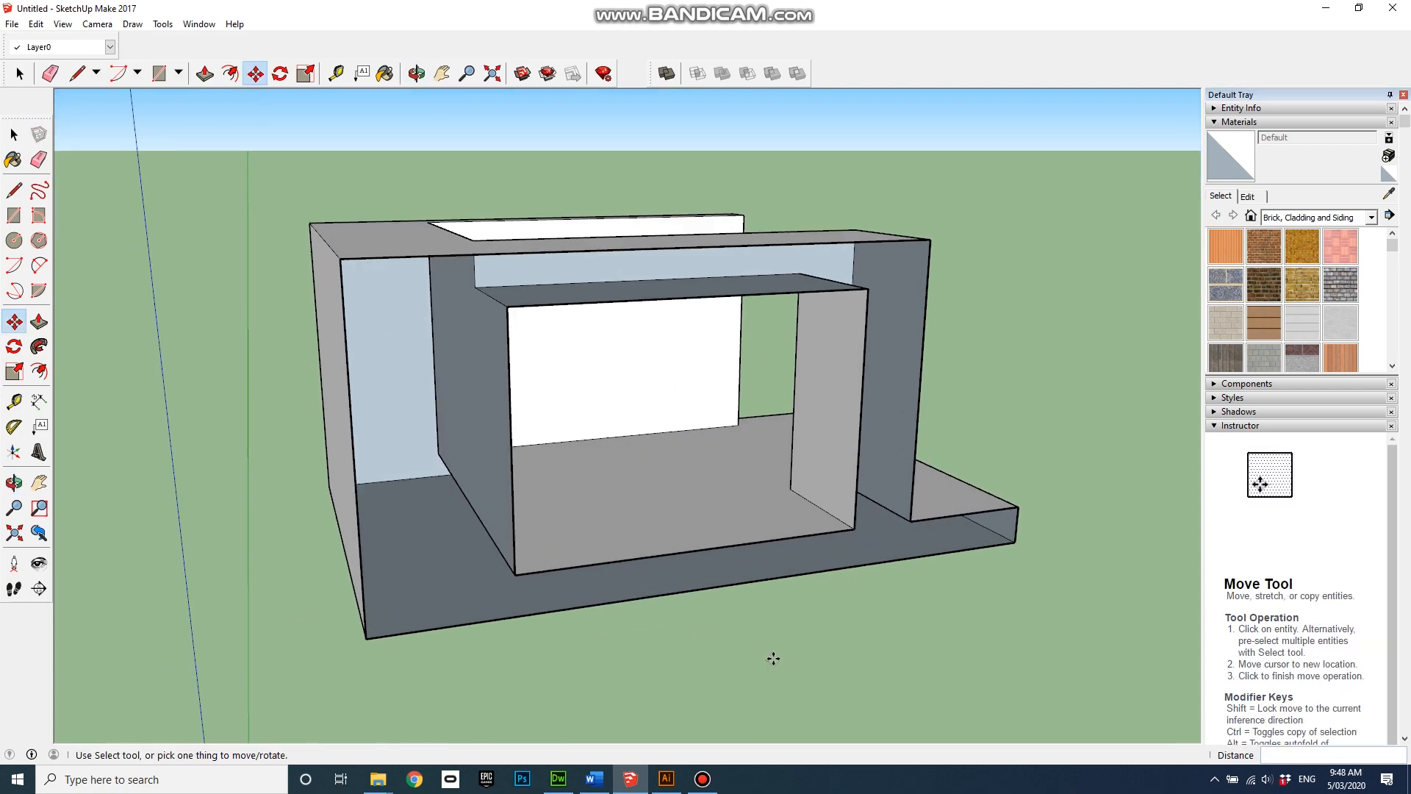
Start a 2D graphic export of the view as a JPEG image named SectionalPerspective.jpg in the Tutorials folder.
{"action": "left_click", "coordinate": [12, 24]}
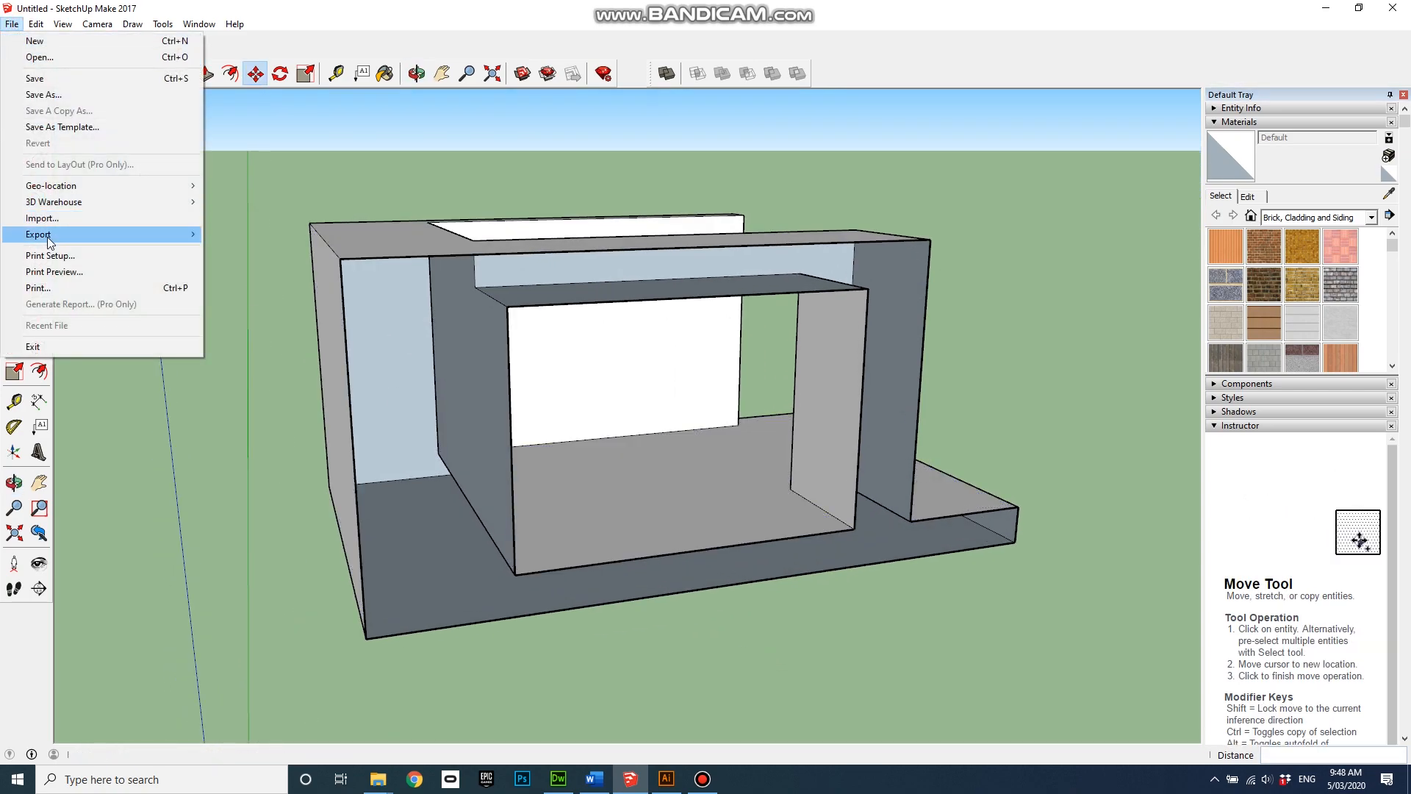
{"action": "mouse_move", "coordinate": [45, 234]}
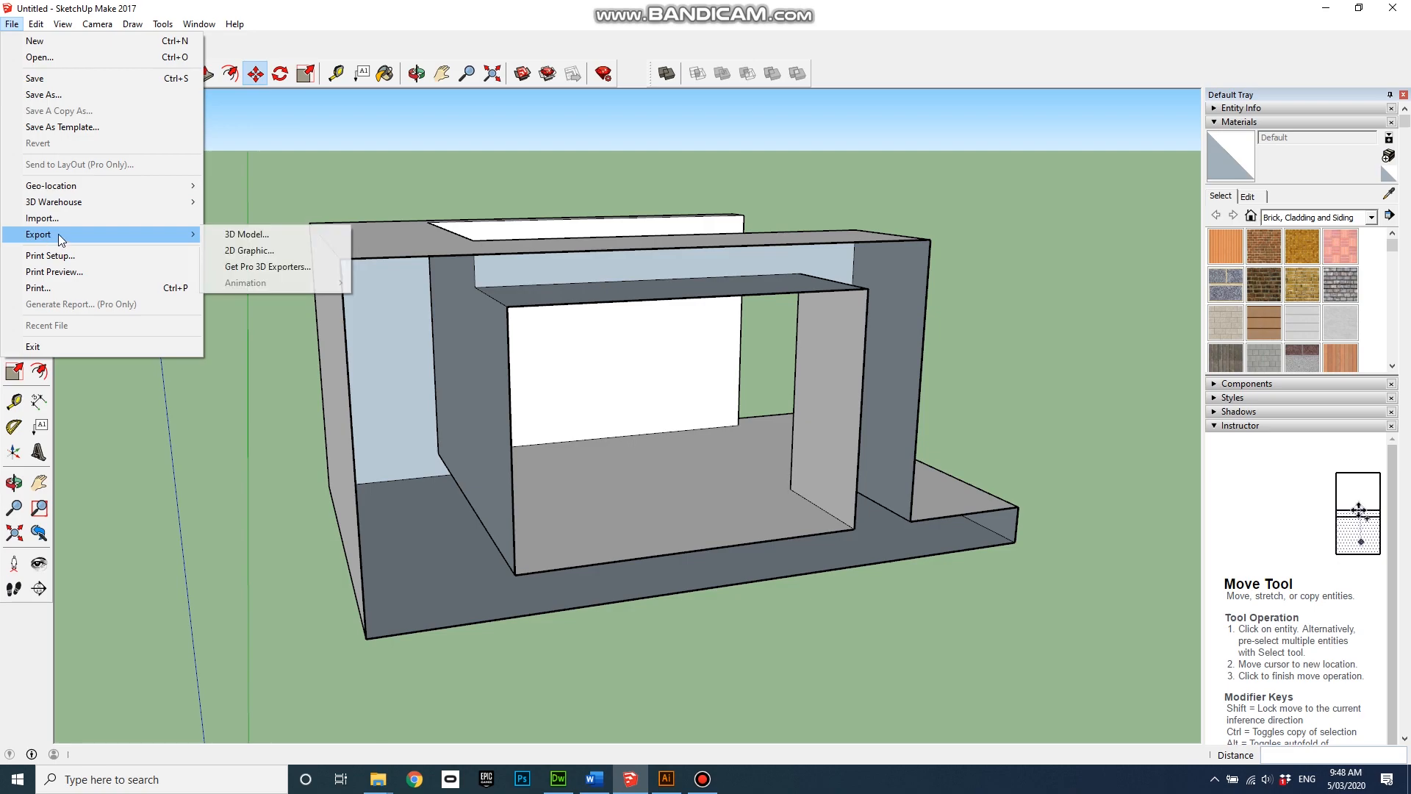
{"action": "left_click", "coordinate": [250, 251]}
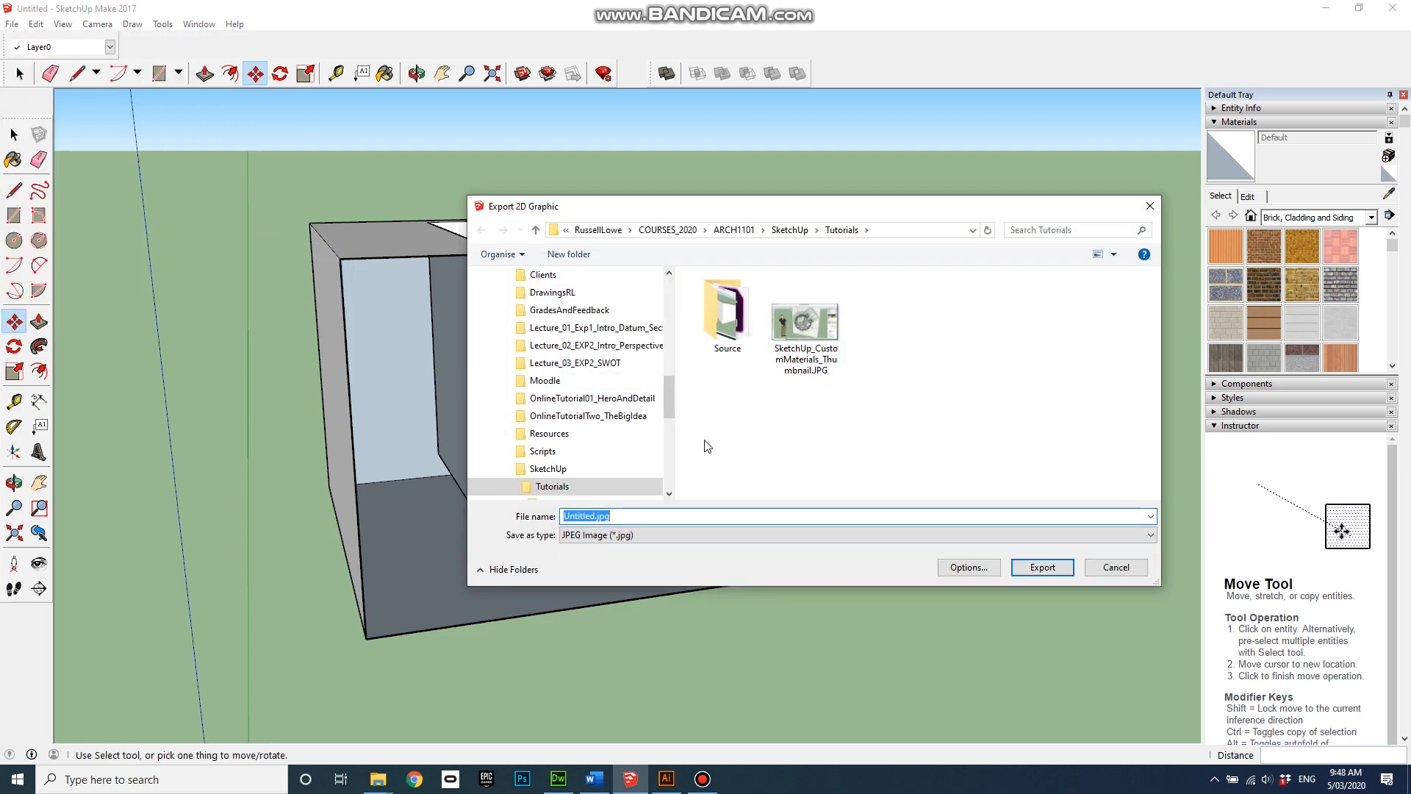
{"action": "left_click", "coordinate": [592, 515]}
{"action": "double_click", "coordinate": [592, 515]}
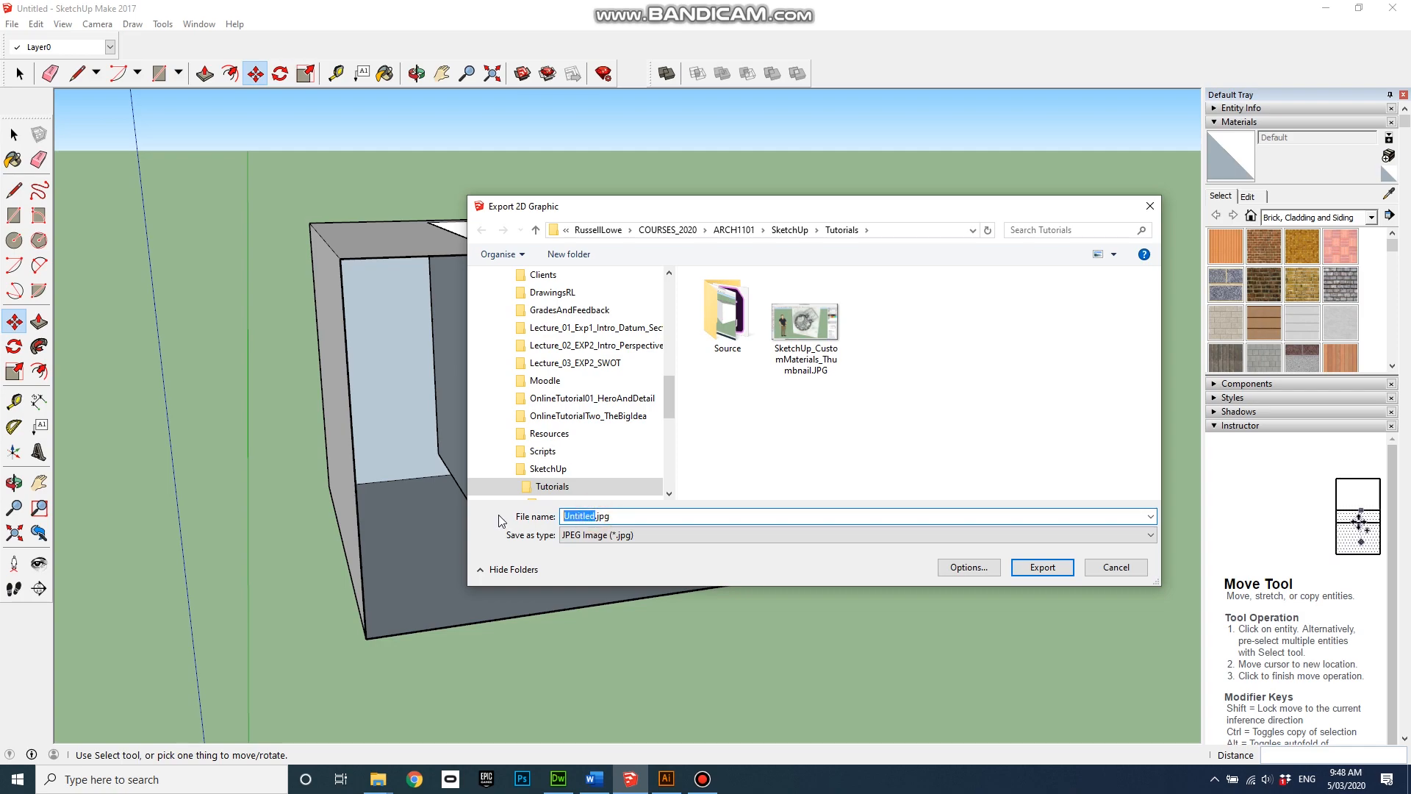
{"action": "type", "text": "Sectional"}
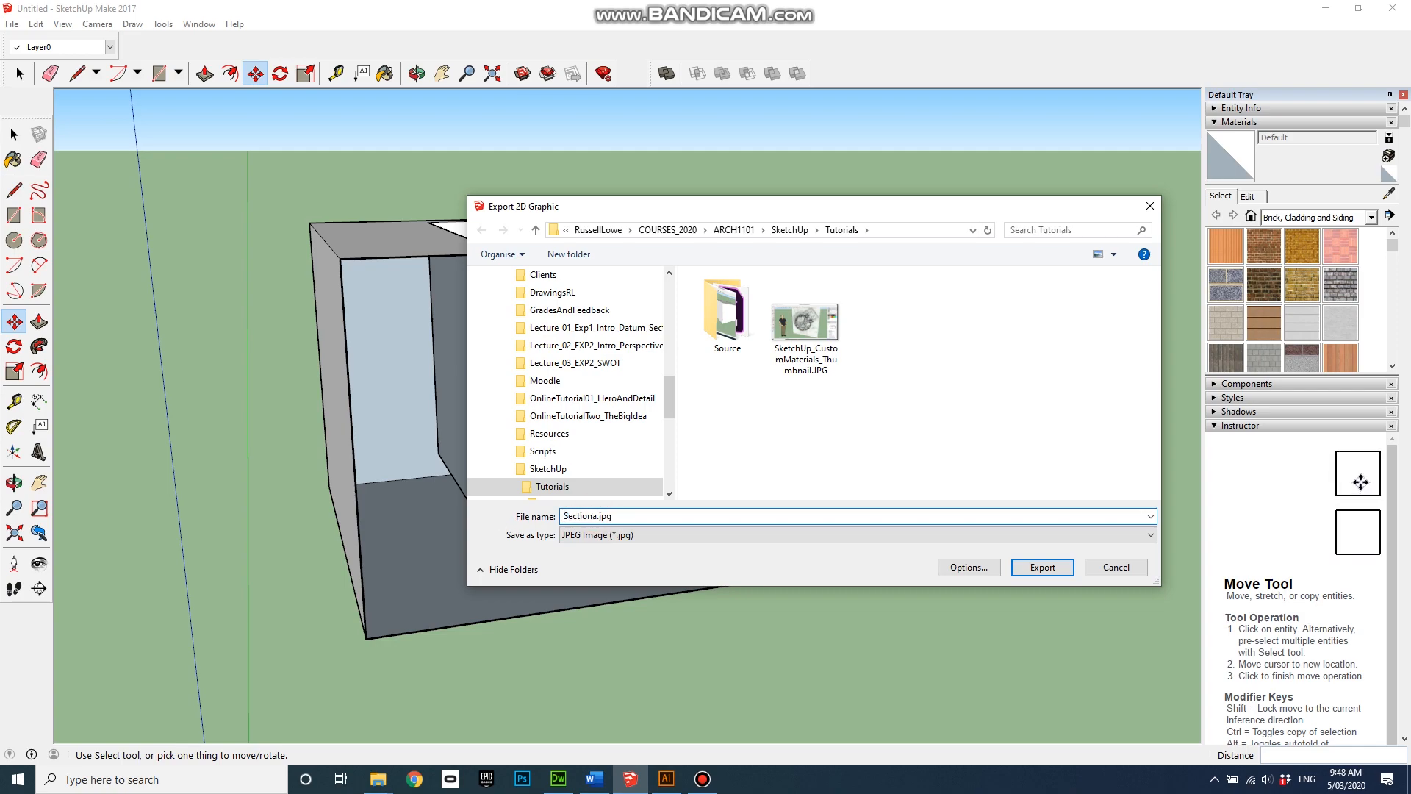
{"action": "type", "text": "Per"}
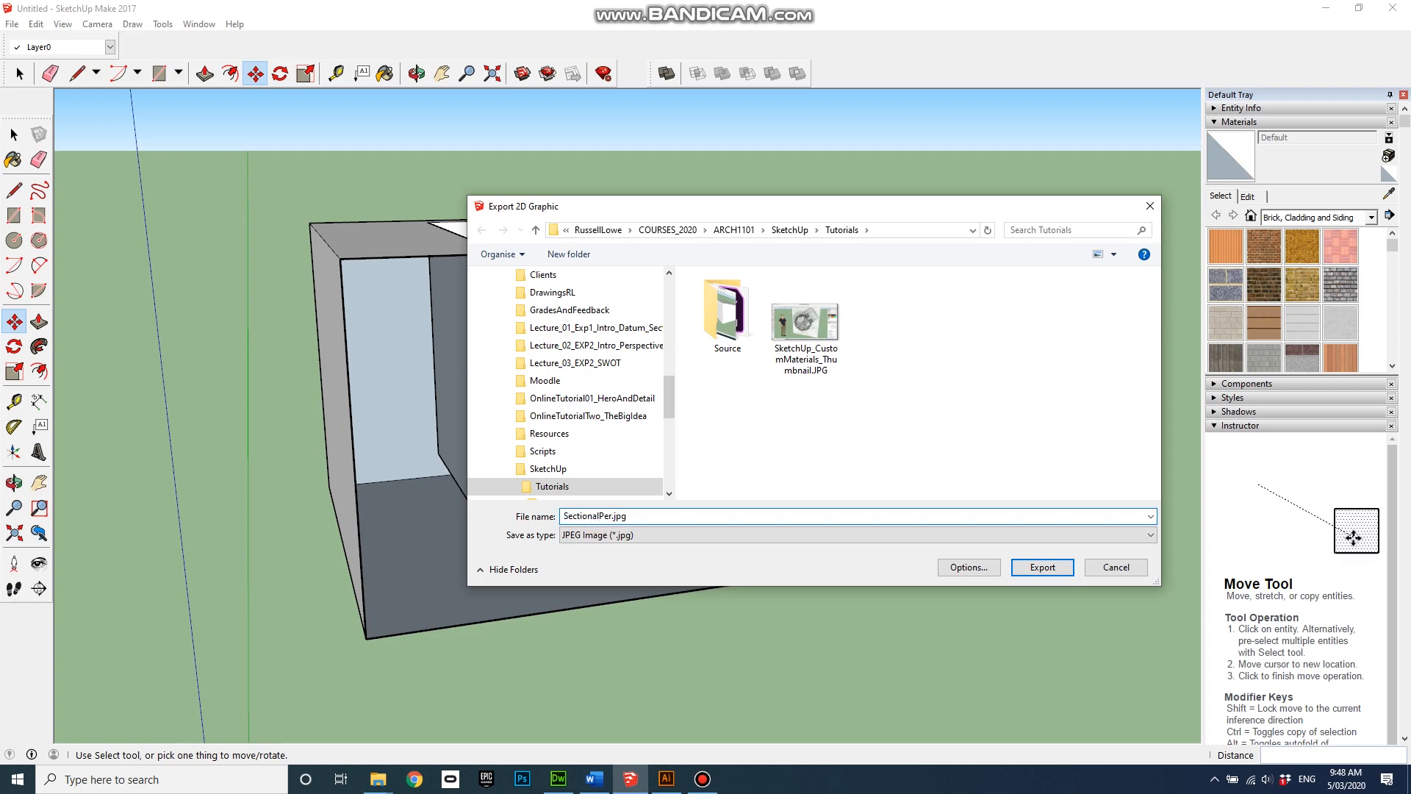
{"action": "type", "text": "spective"}
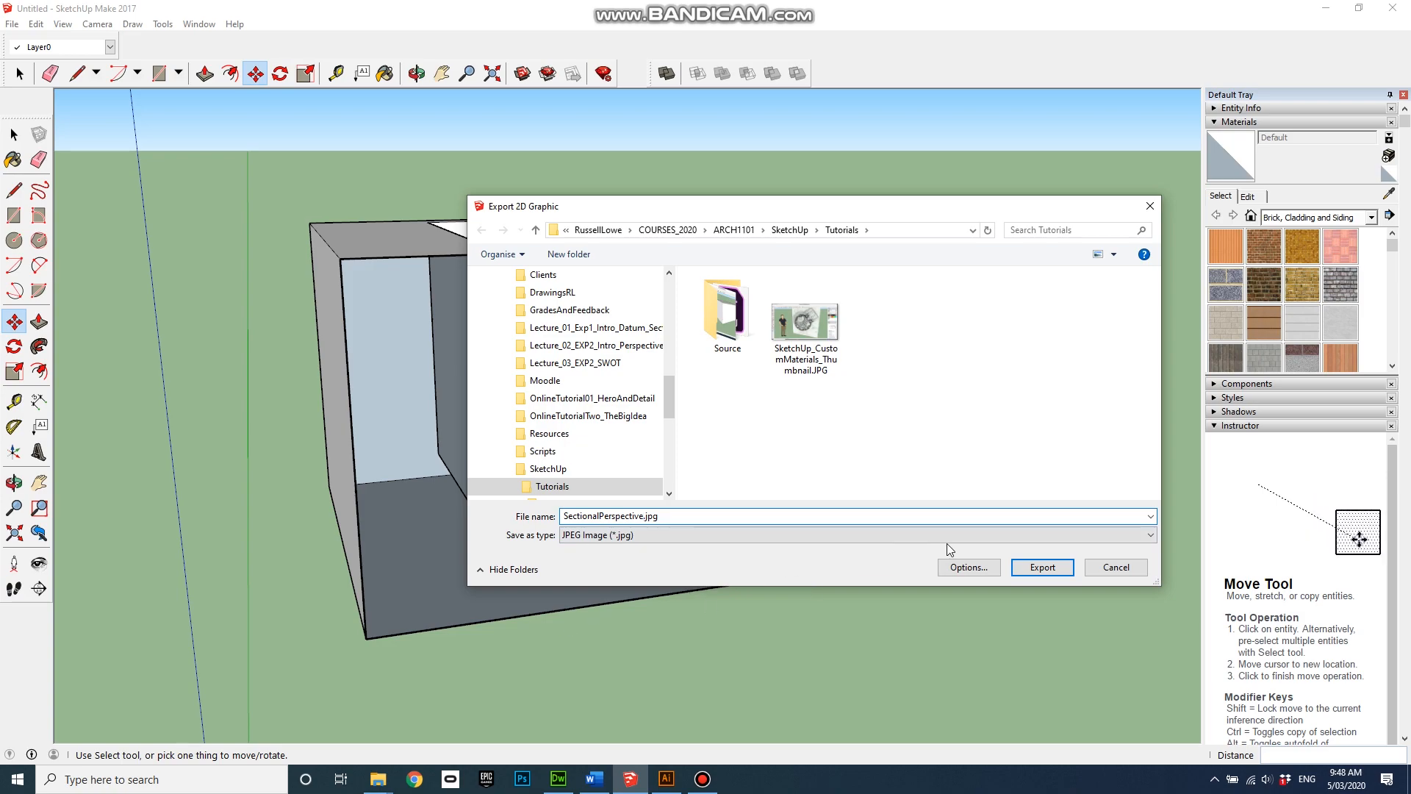
Enable anti-aliasing in the JPG options, keeping the view size of 1560 x 890 pixels, and export the image.
{"action": "left_click", "coordinate": [969, 567]}
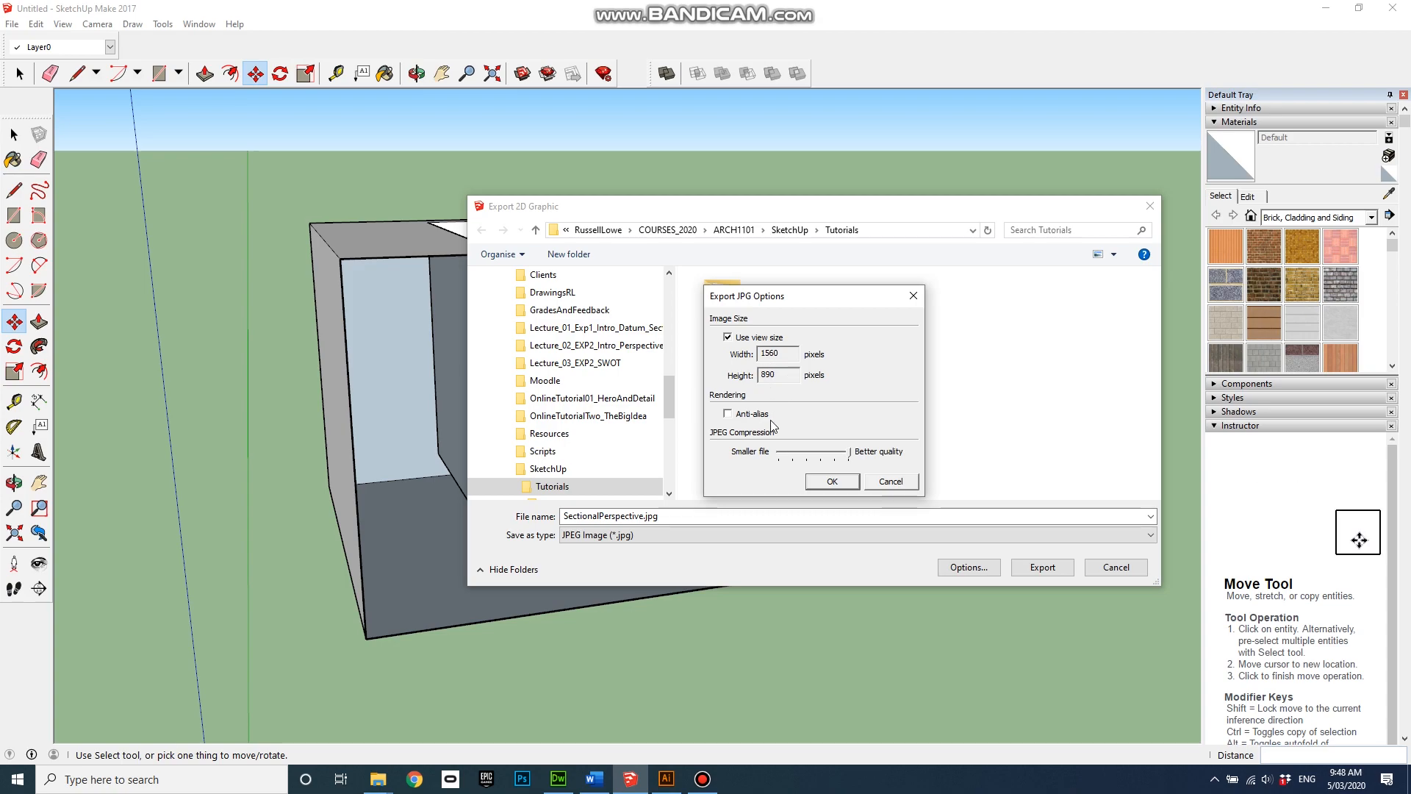
{"action": "left_click", "coordinate": [729, 416]}
{"action": "left_click", "coordinate": [844, 485]}
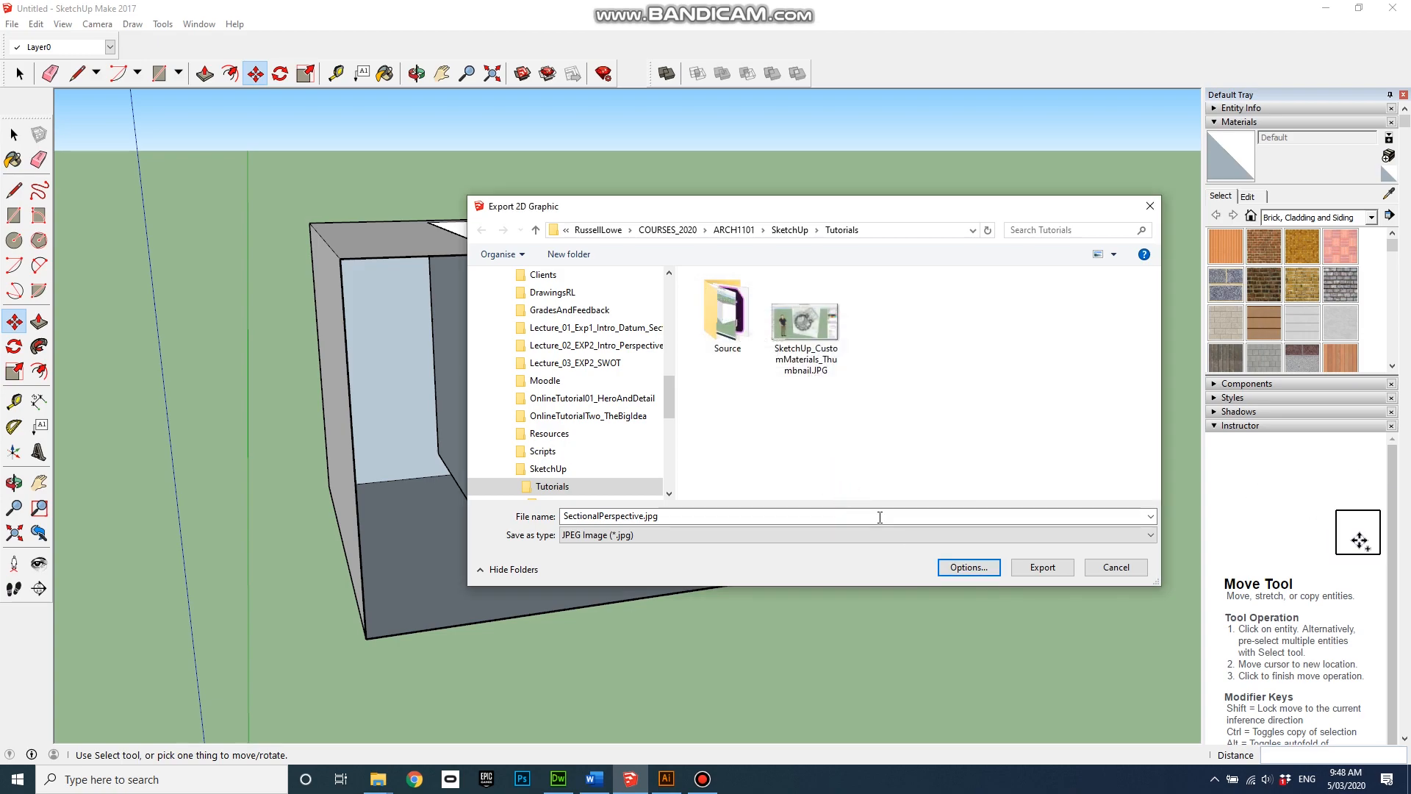
{"action": "left_click", "coordinate": [1053, 571]}
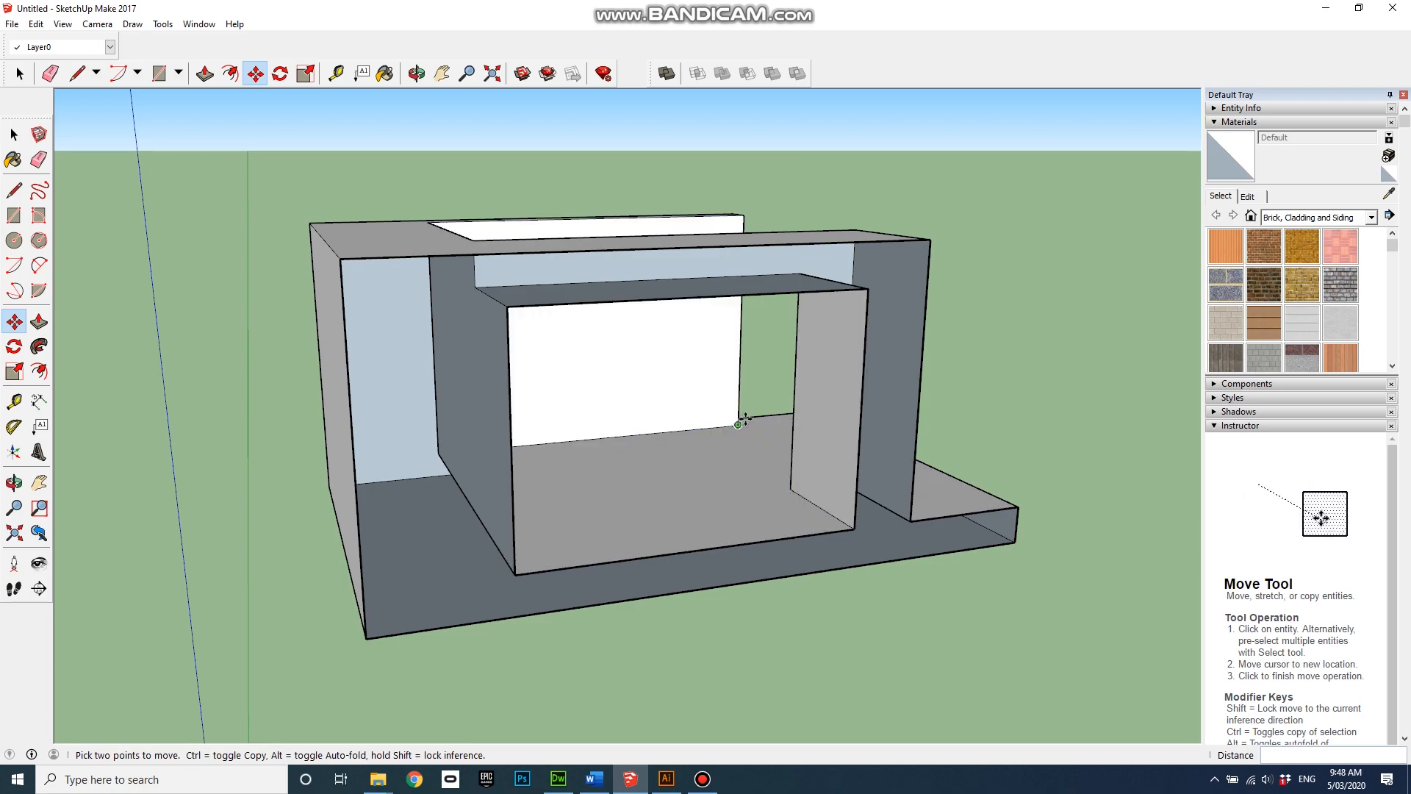
Switch to Illustrator and create a custom landscape document of 1560 x 890 px.
{"action": "left_click", "coordinate": [1329, 10]}
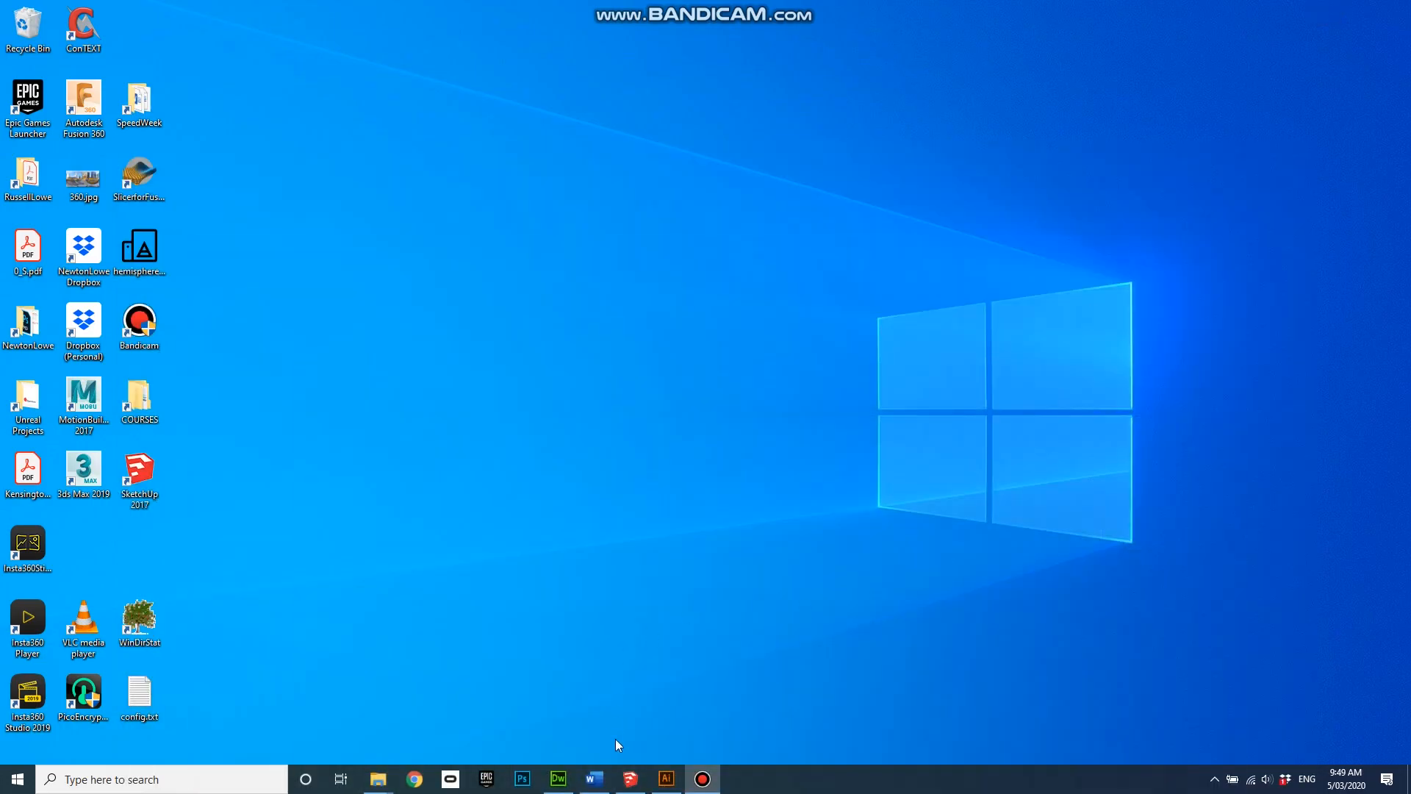
{"action": "left_click", "coordinate": [666, 778]}
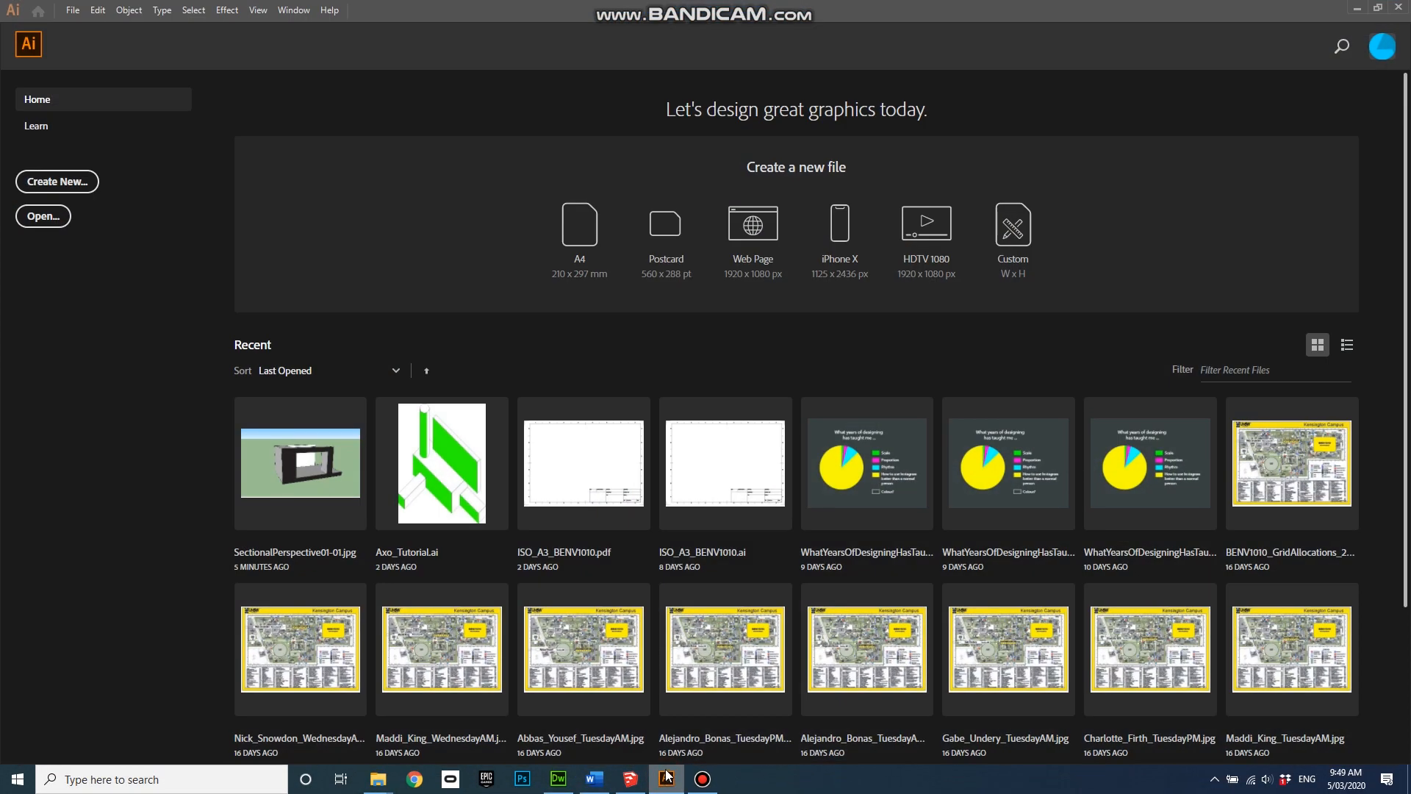
{"action": "left_click", "coordinate": [1007, 256]}
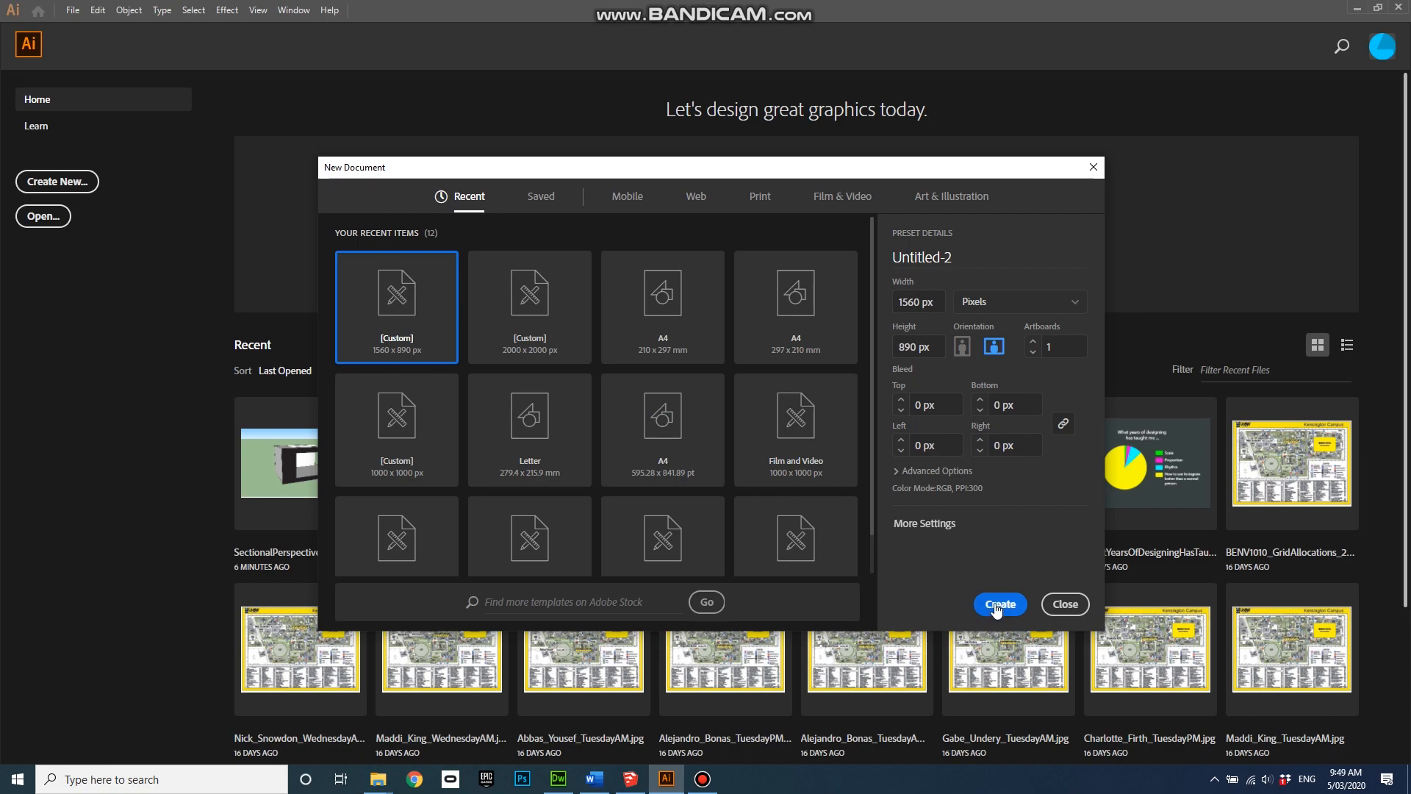
{"action": "left_click", "coordinate": [1000, 604]}
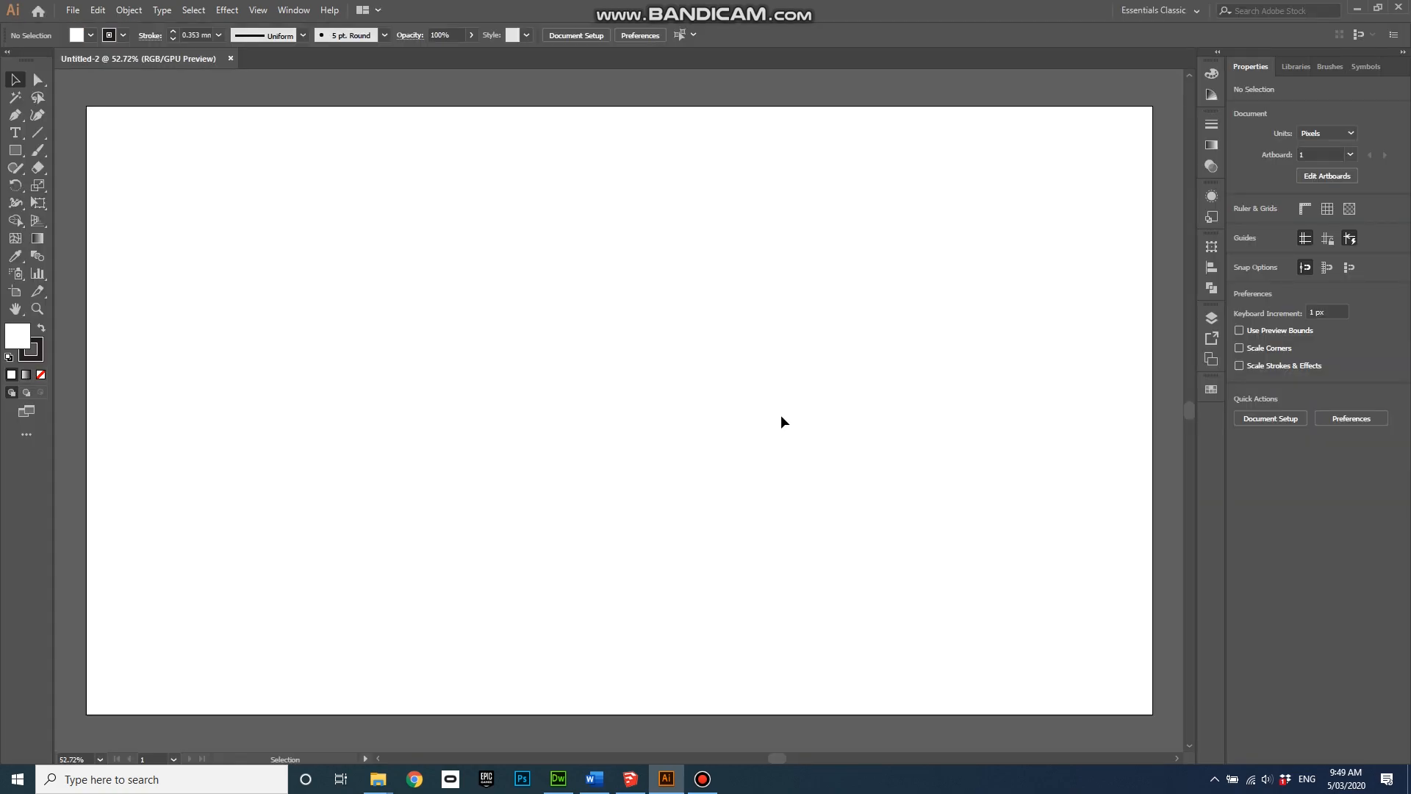
Place SectionalPerspective.jpg from the file explorer in the document, and align and scale it to 1560 x 890 px to cover the artboard.
{"action": "left_click_drag", "start_coordinate": [759, 519], "coordinate": [671, 427]}
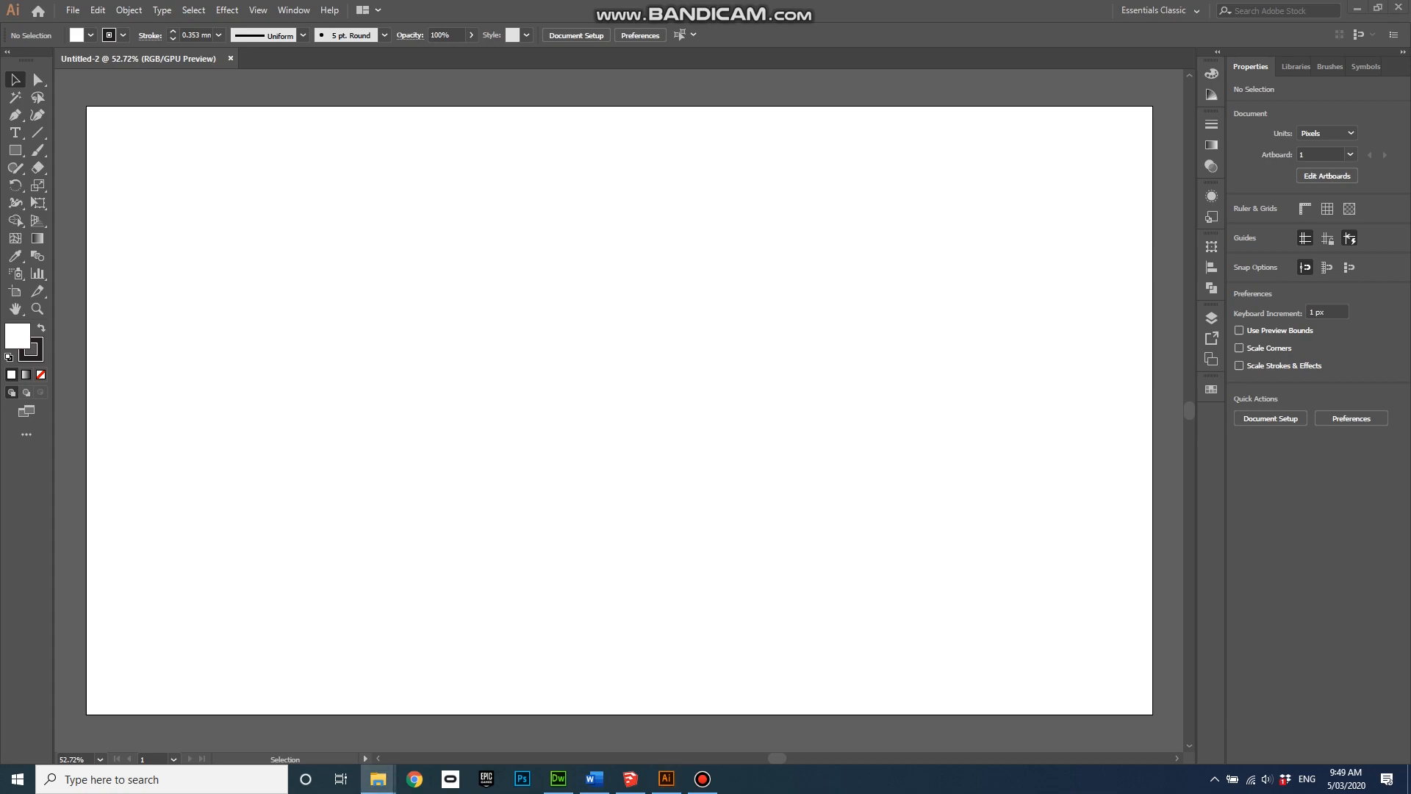
{"action": "left_click_drag", "start_coordinate": [796, 470], "coordinate": [691, 456]}
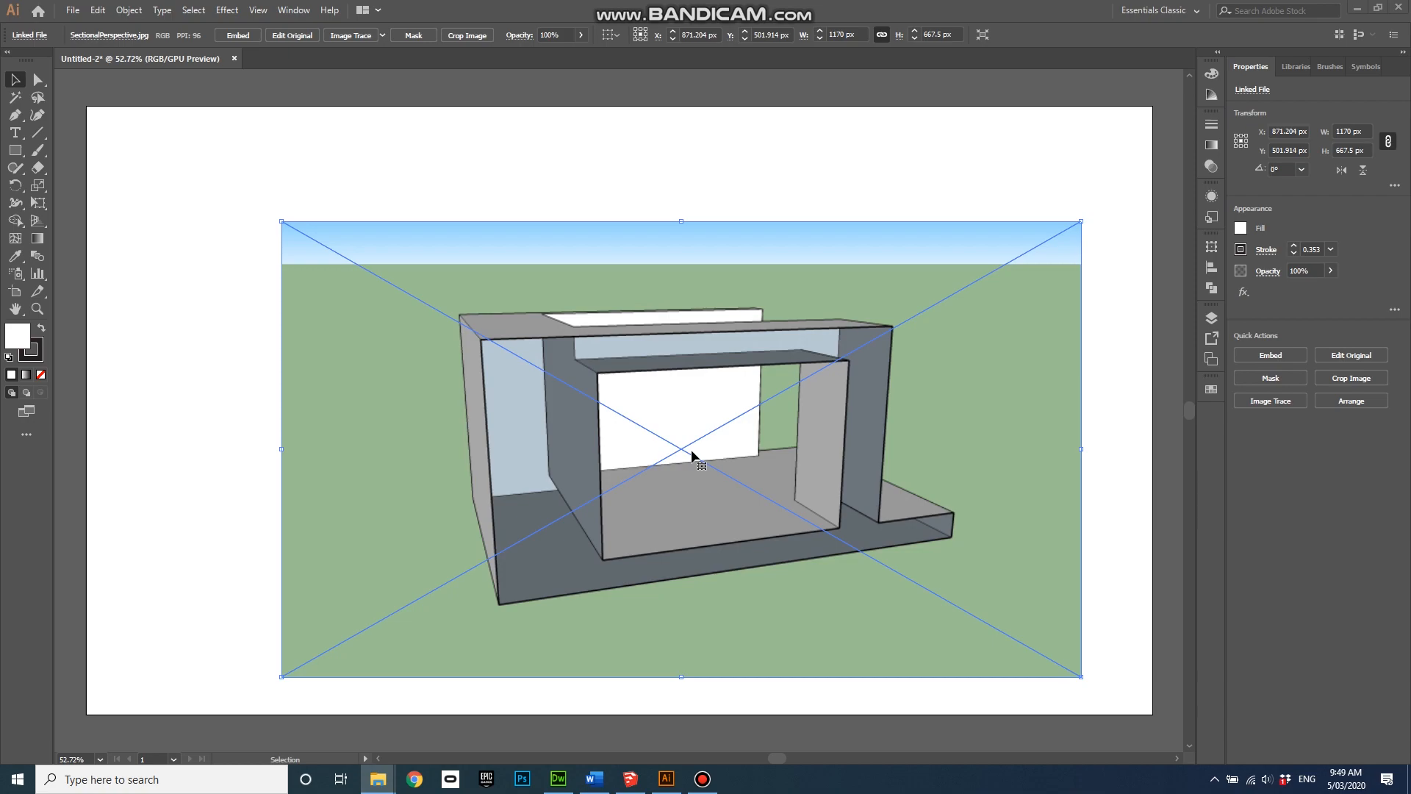
{"action": "left_click", "coordinate": [499, 440]}
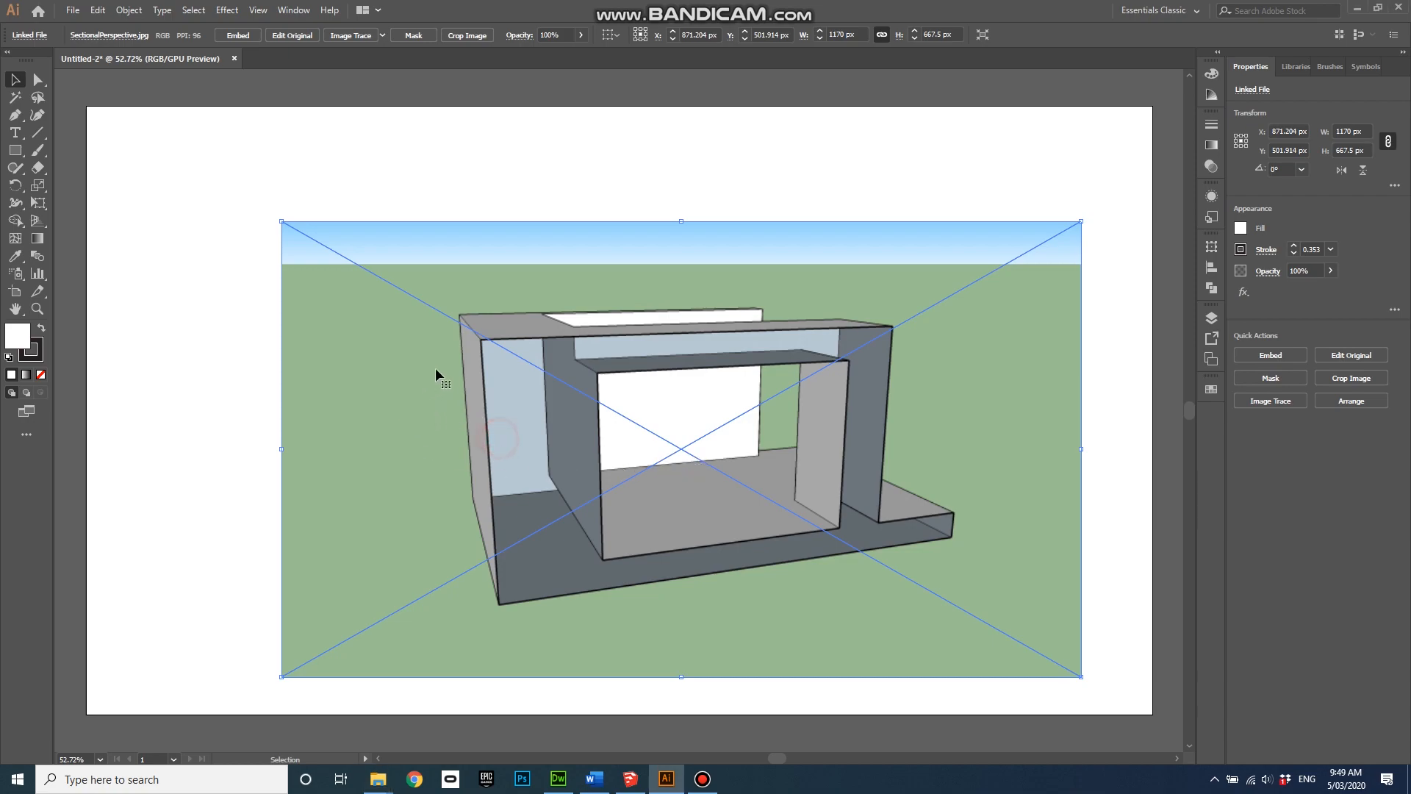
{"action": "left_click_drag", "start_coordinate": [494, 385], "coordinate": [302, 271]}
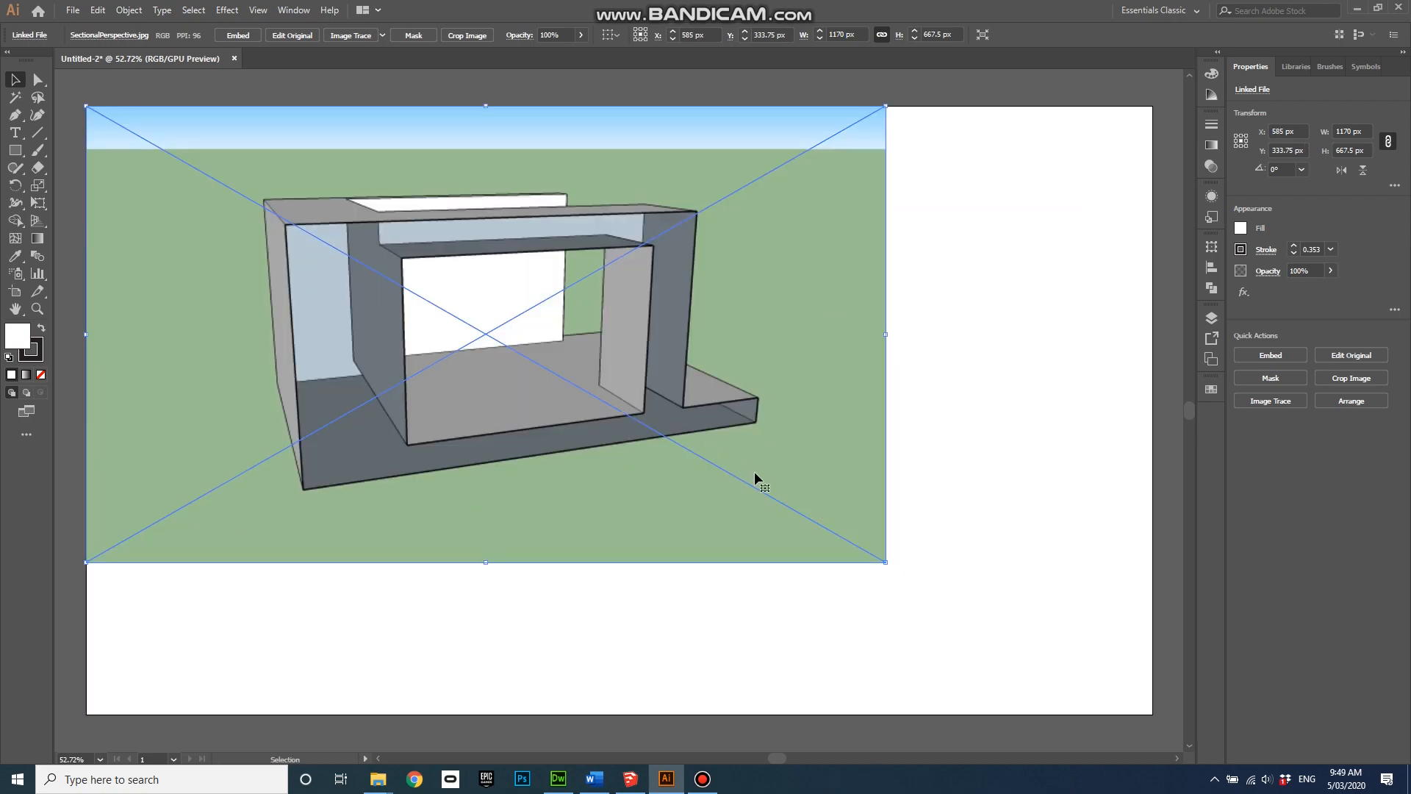
{"action": "left_click_drag", "start_coordinate": [885, 561], "coordinate": [1152, 716]}
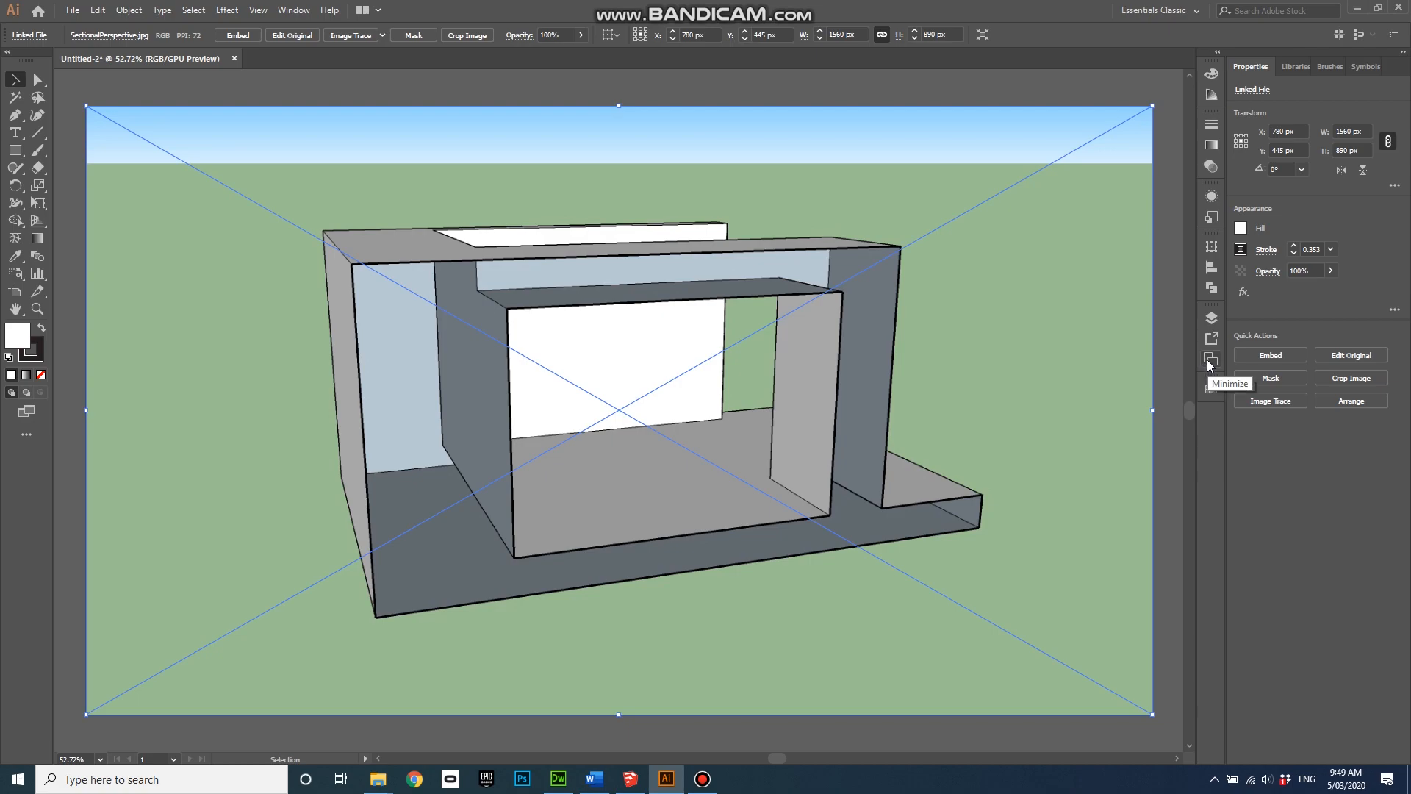
Lock the layer holding the placed image and add a new layer above it for drawing.
{"action": "left_click", "coordinate": [1212, 320]}
{"action": "left_click", "coordinate": [982, 334]}
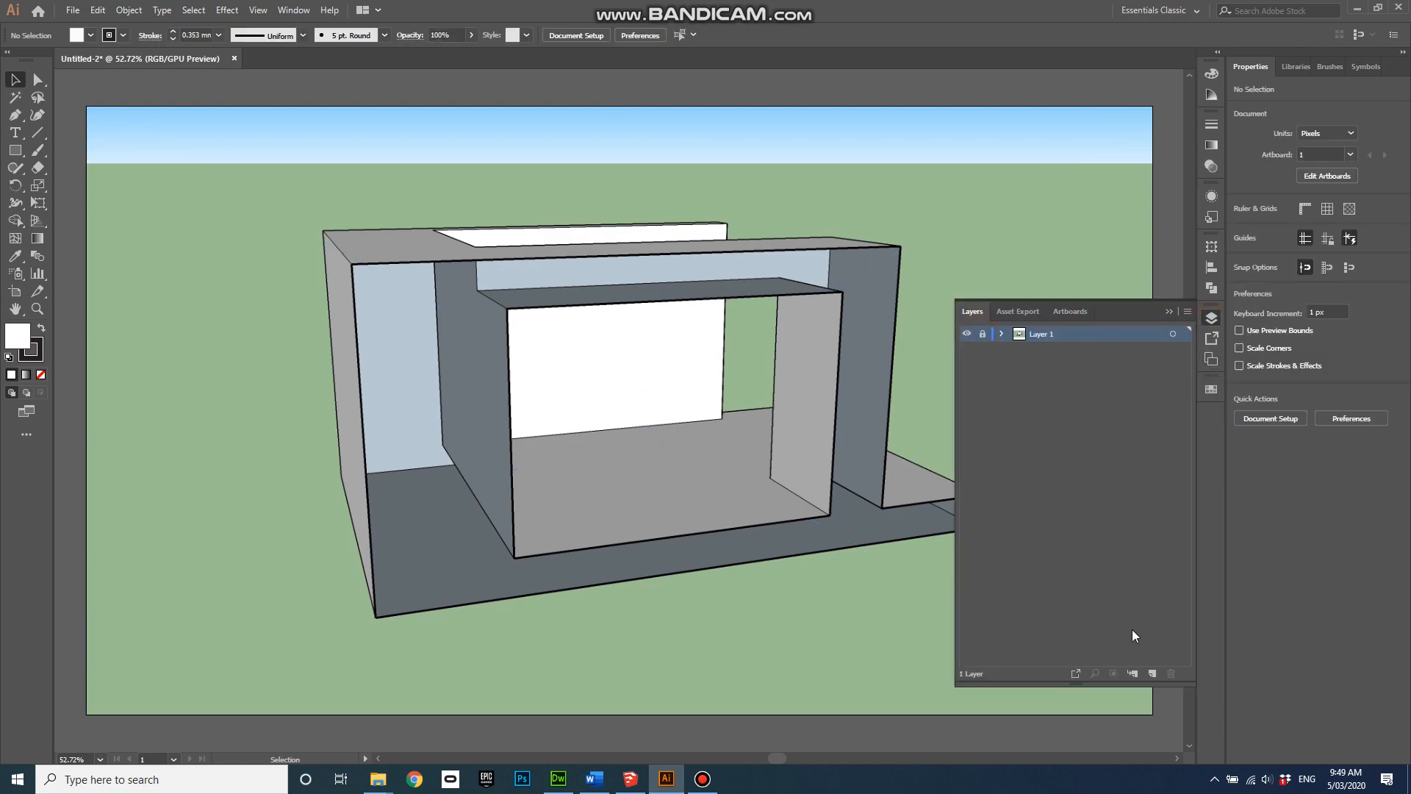
{"action": "left_click", "coordinate": [1152, 674]}
{"action": "left_click", "coordinate": [1168, 312]}
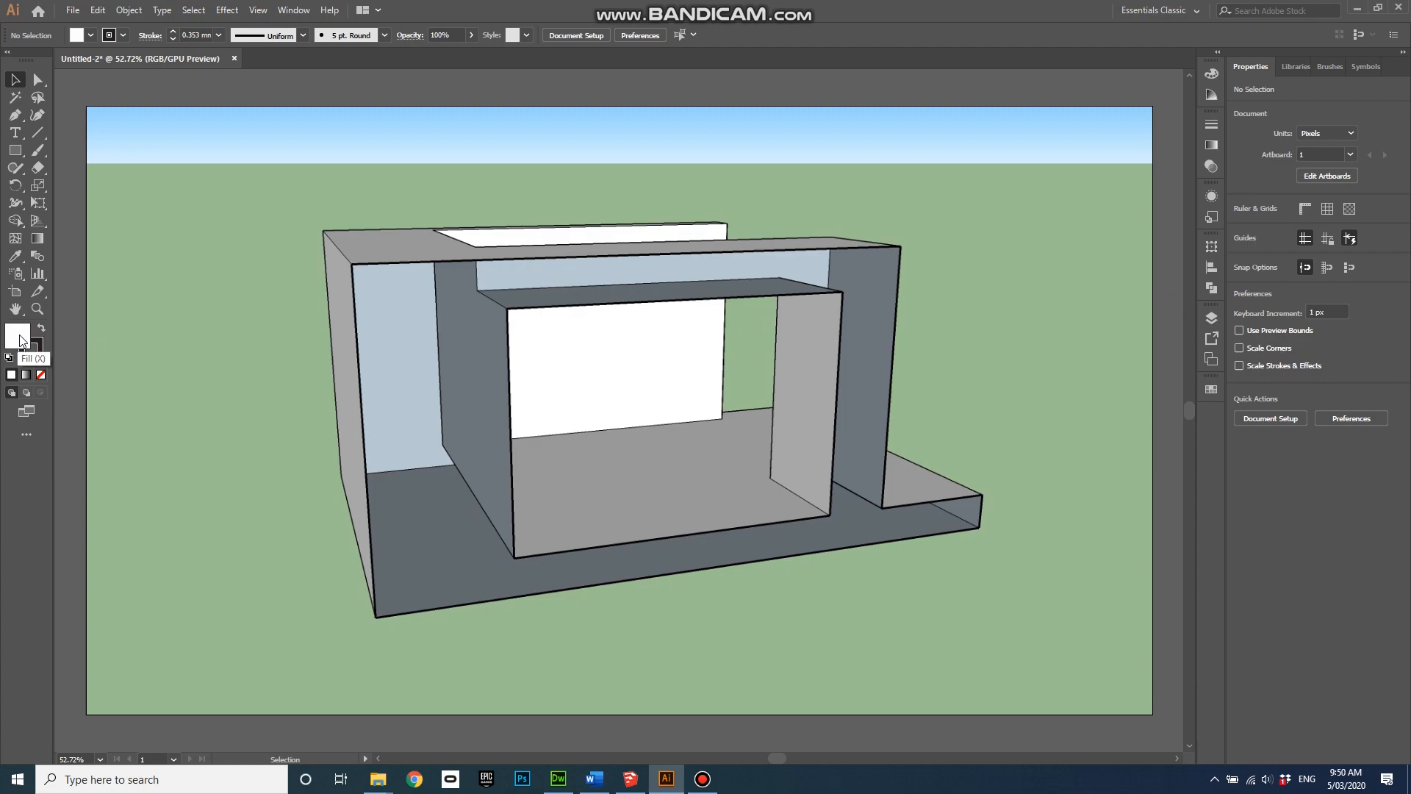
Set the fill to none and the stroke colour to bright green 2EFF16.
{"action": "left_click", "coordinate": [40, 374]}
{"action": "left_click", "coordinate": [32, 348]}
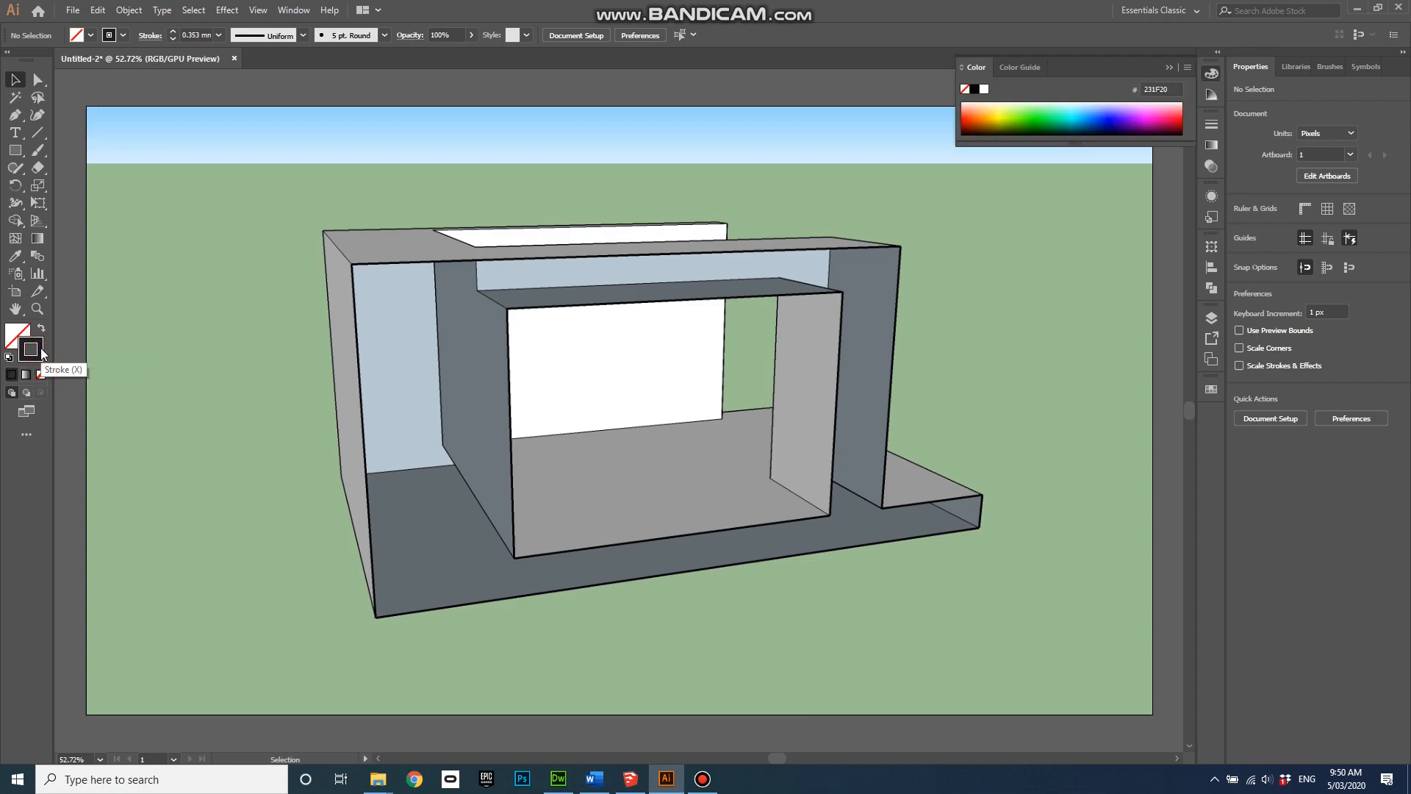
{"action": "left_click", "coordinate": [1030, 114]}
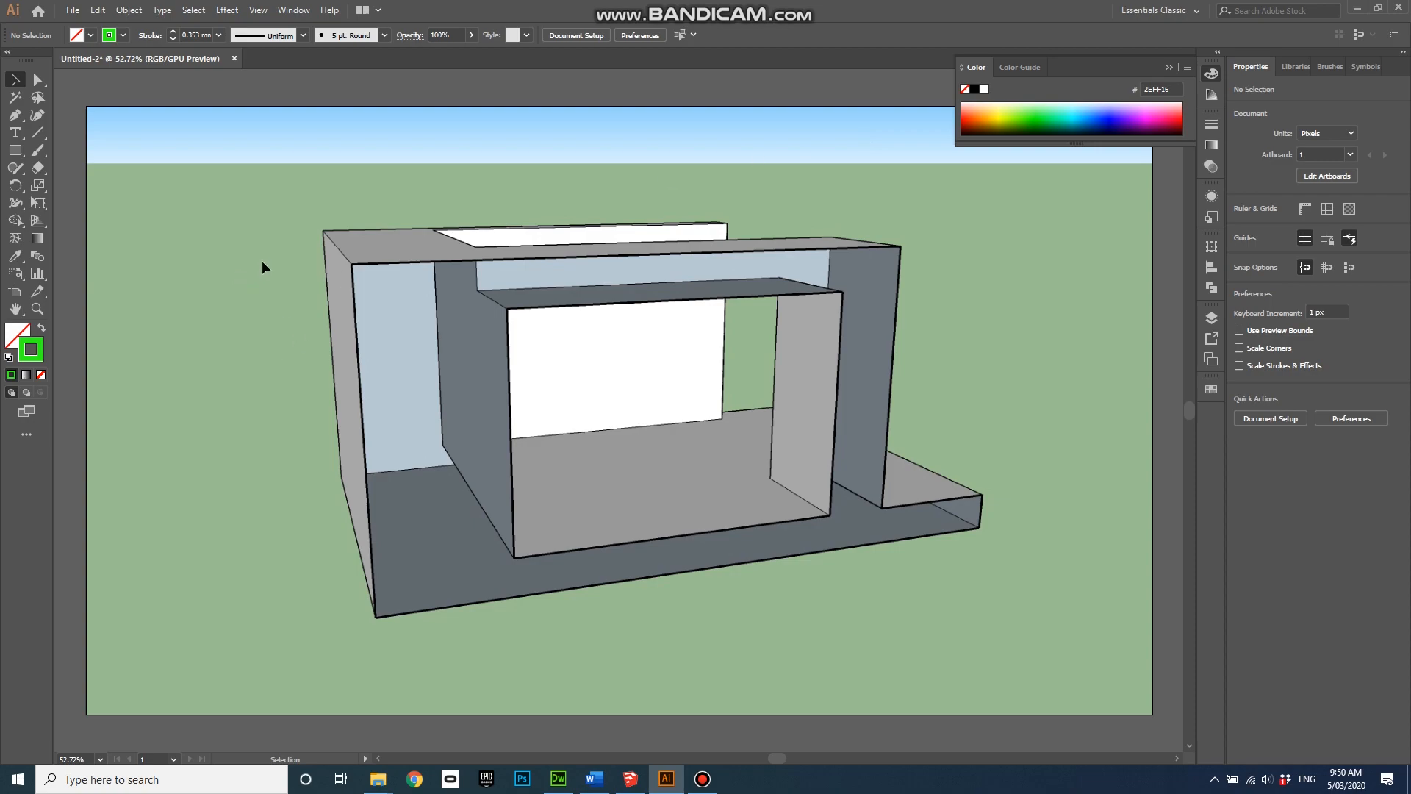
Trace the outer boundary of the building's cut section face, including the low slab extension, as a closed Pen tool path and deselect it.
{"action": "left_click", "coordinate": [15, 117]}
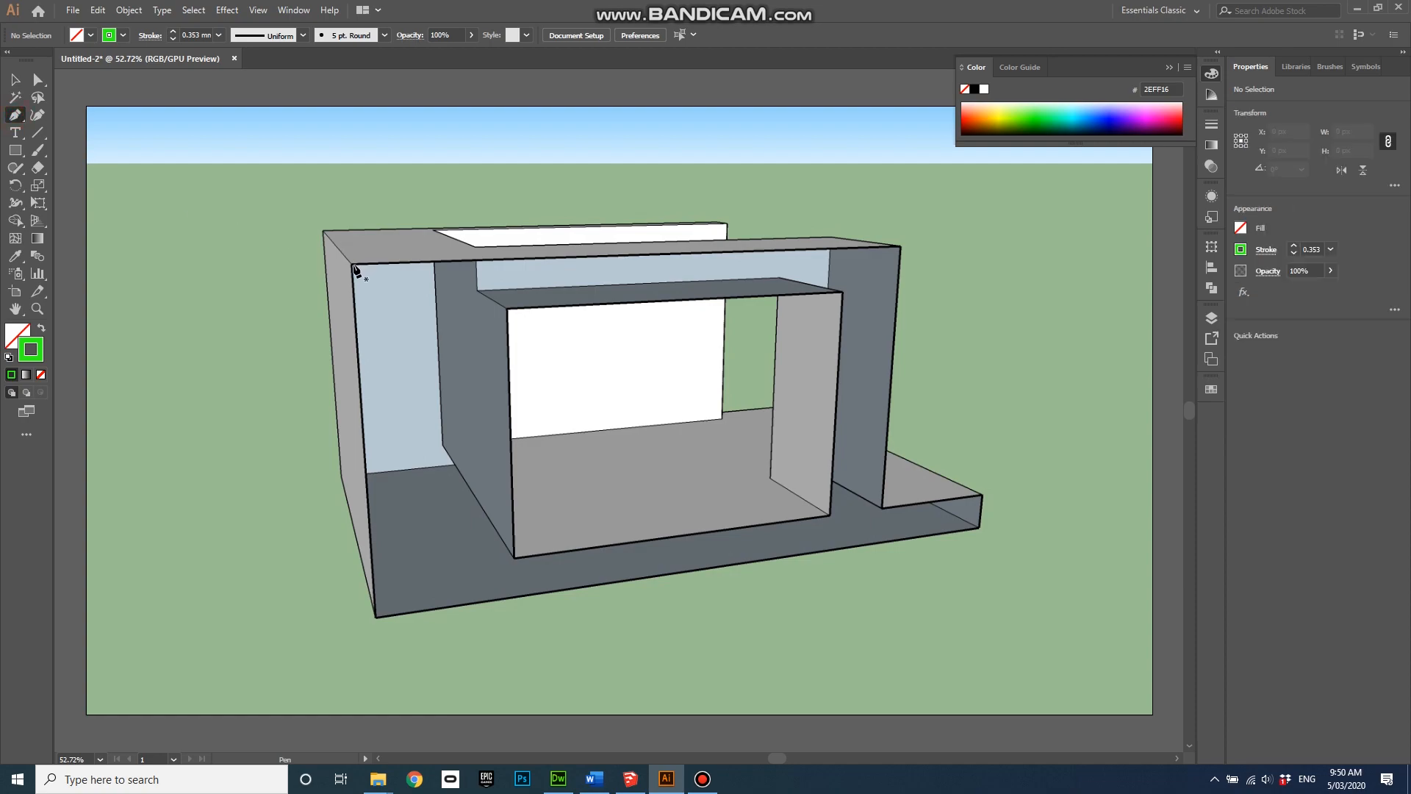
{"action": "left_click", "coordinate": [352, 264]}
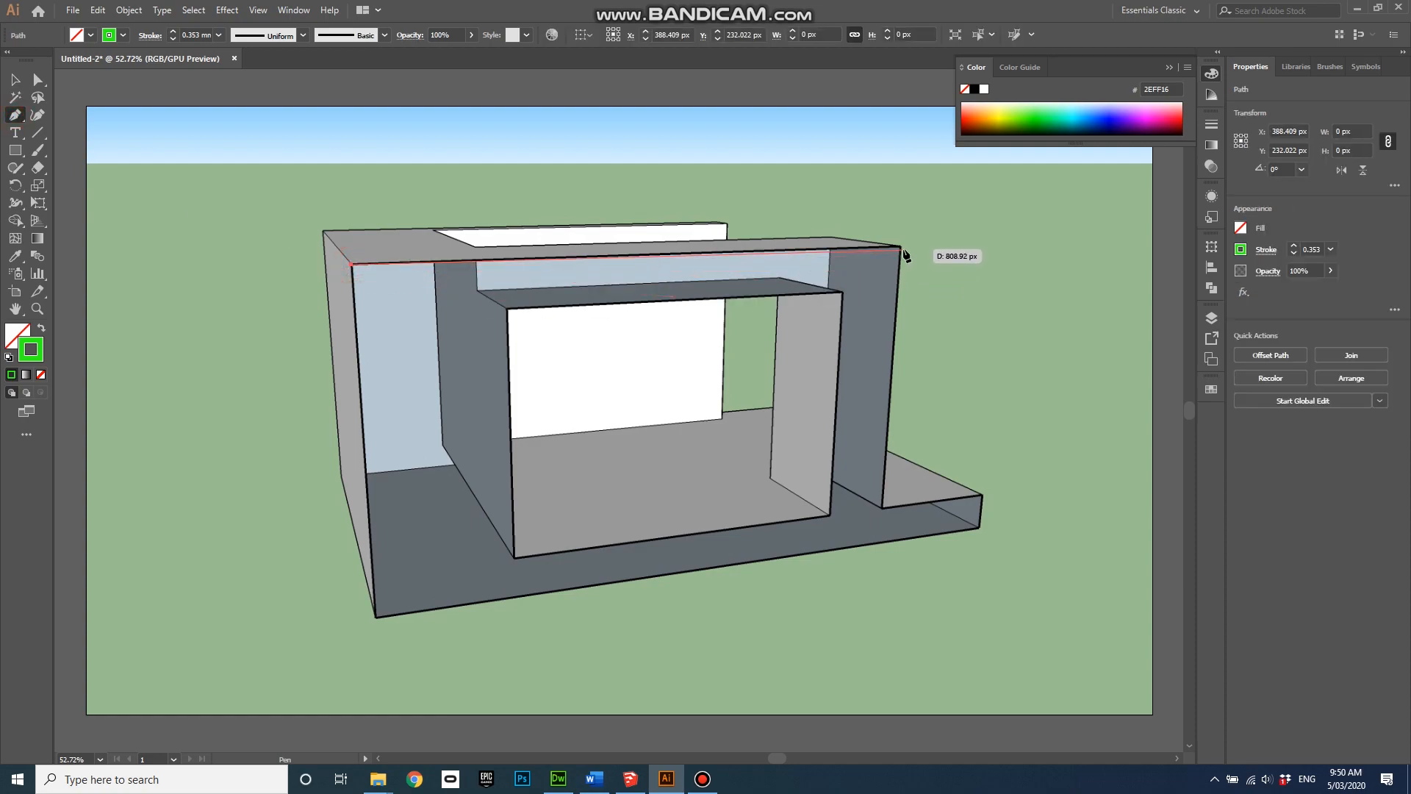
{"action": "left_click", "coordinate": [899, 248]}
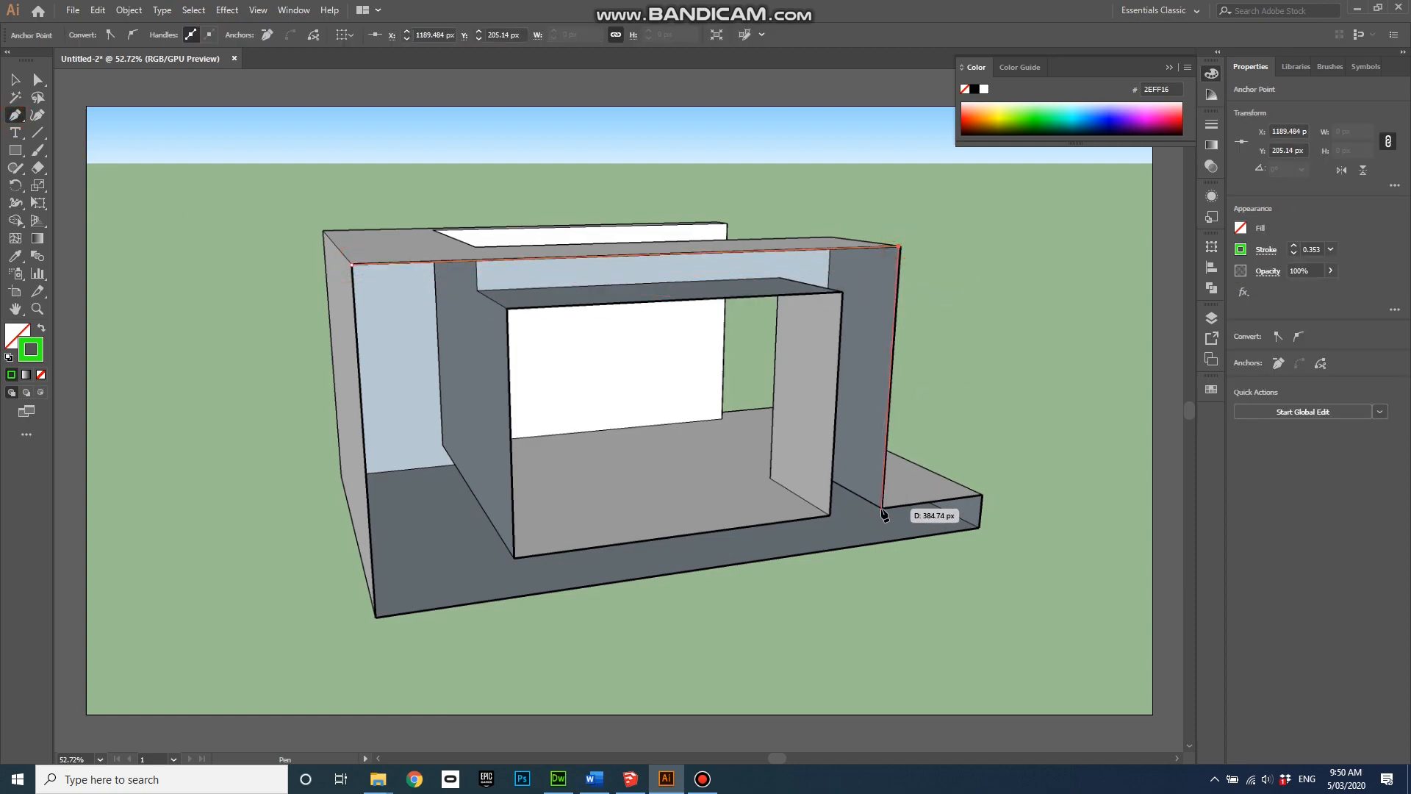
{"action": "left_click", "coordinate": [882, 508]}
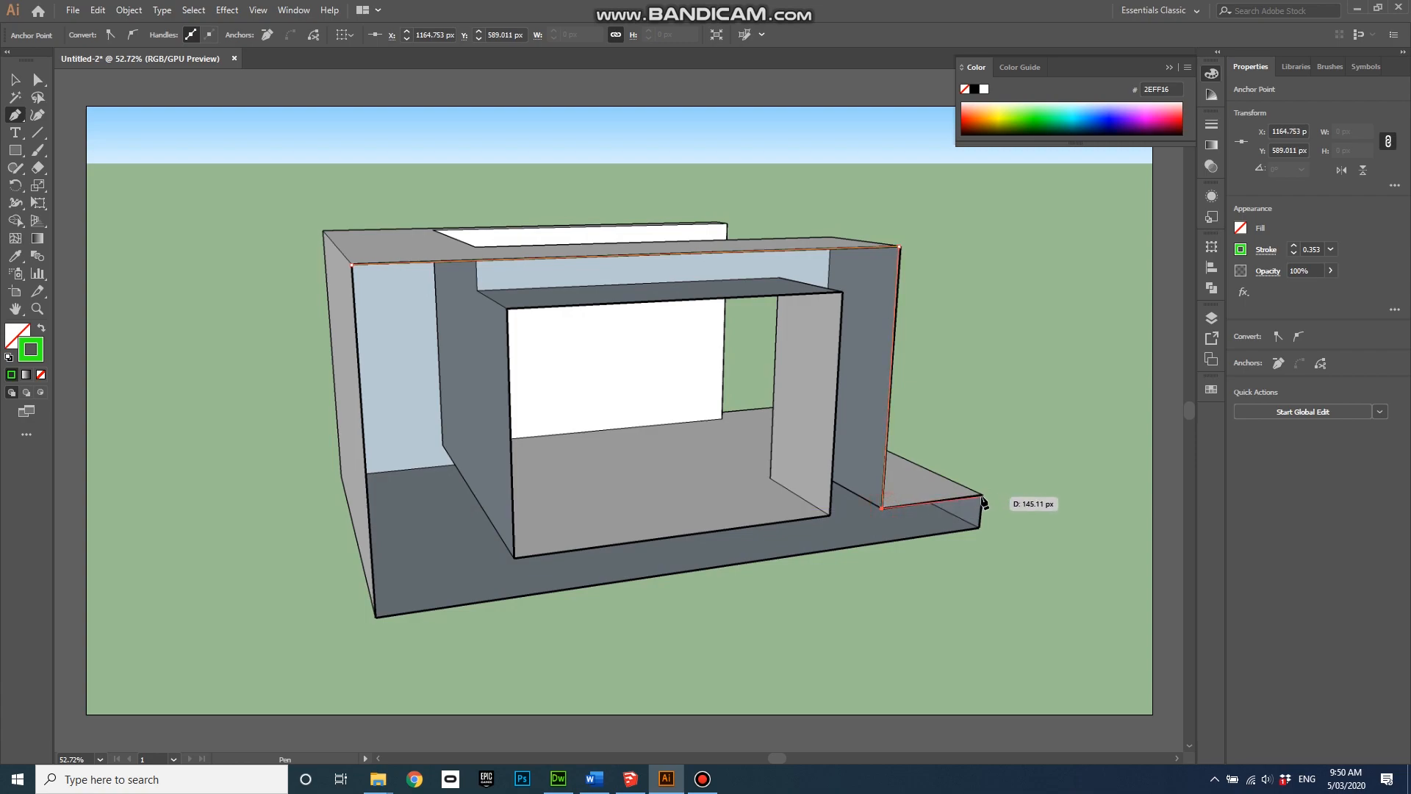
{"action": "left_click", "coordinate": [981, 497]}
{"action": "left_click", "coordinate": [977, 527]}
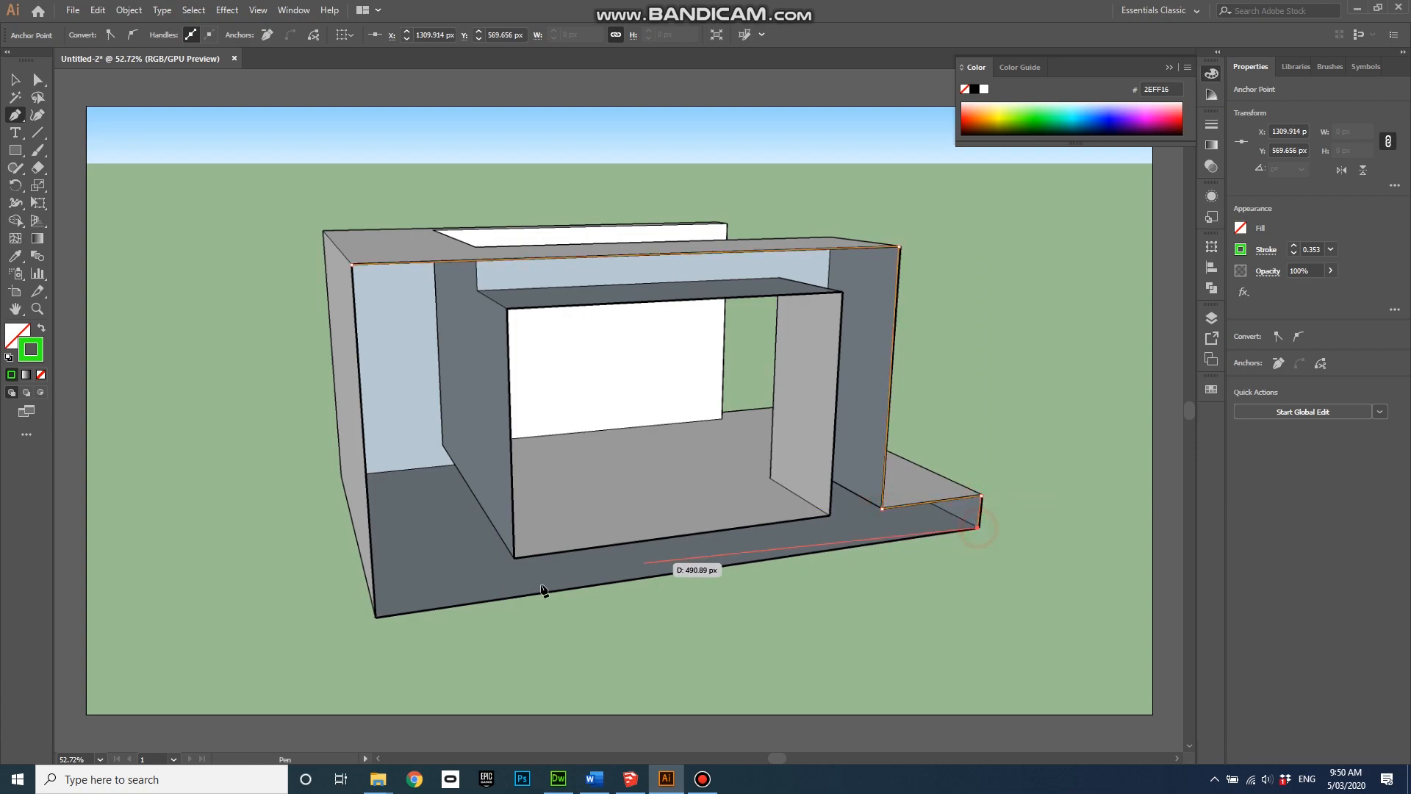
{"action": "left_click", "coordinate": [376, 619]}
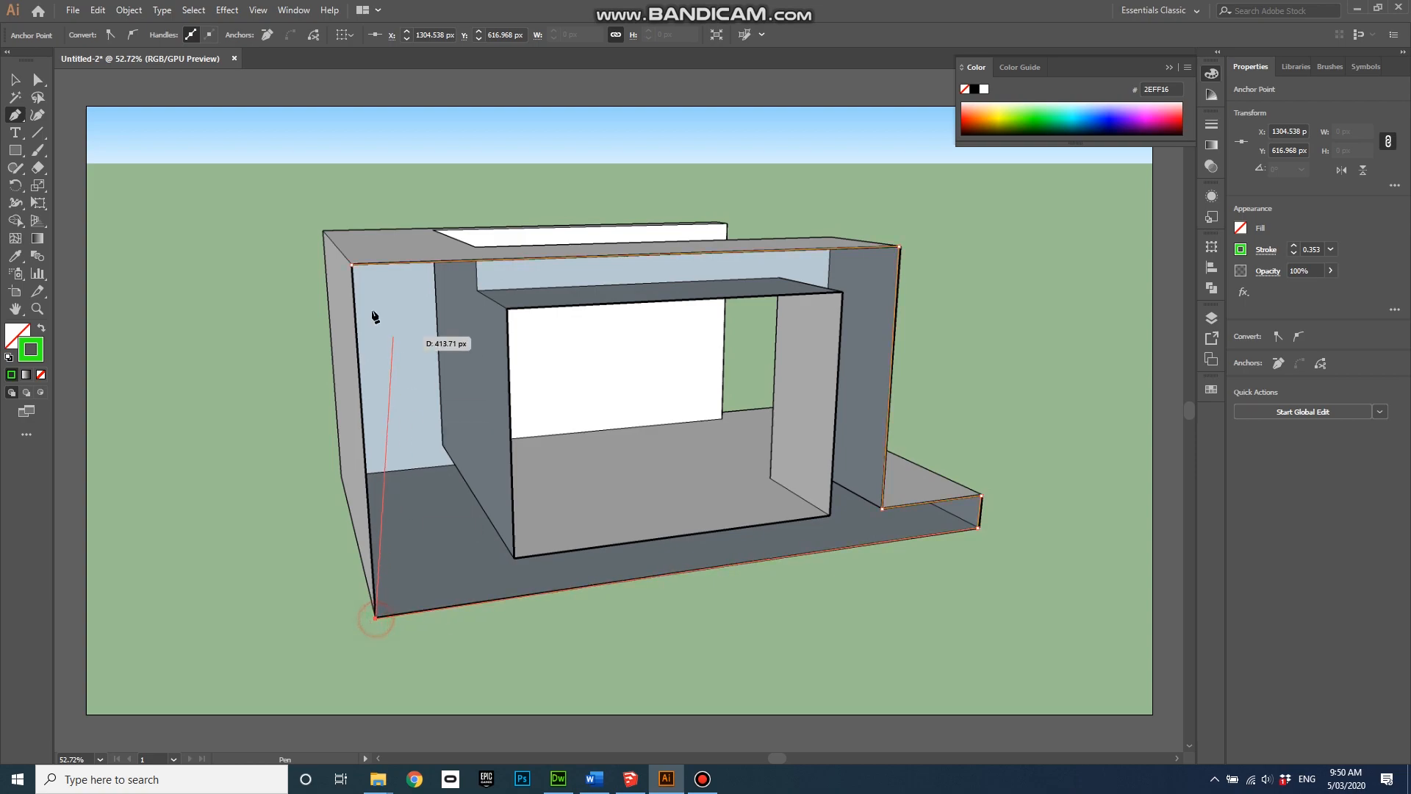
{"action": "left_click", "coordinate": [352, 265]}
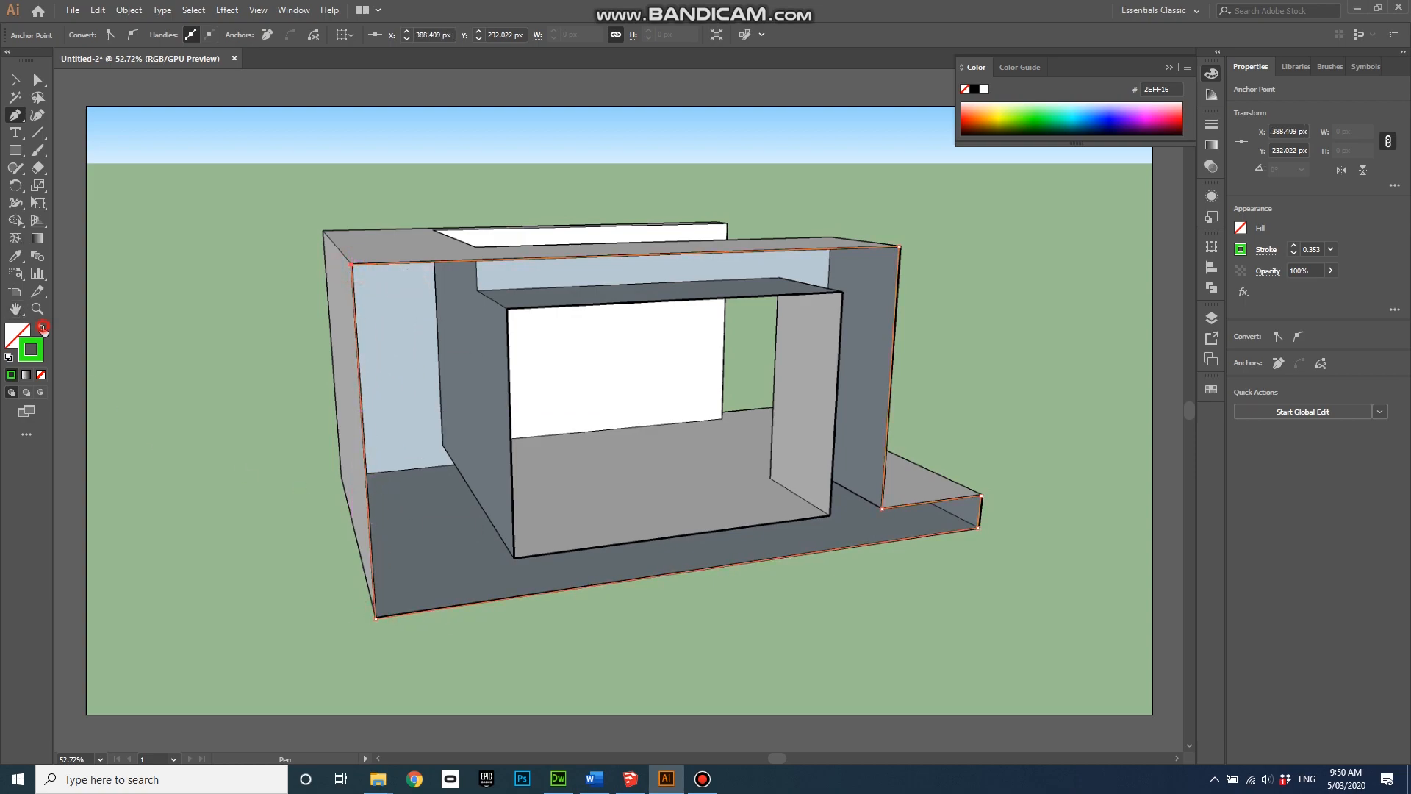
{"action": "left_click", "coordinate": [42, 328]}
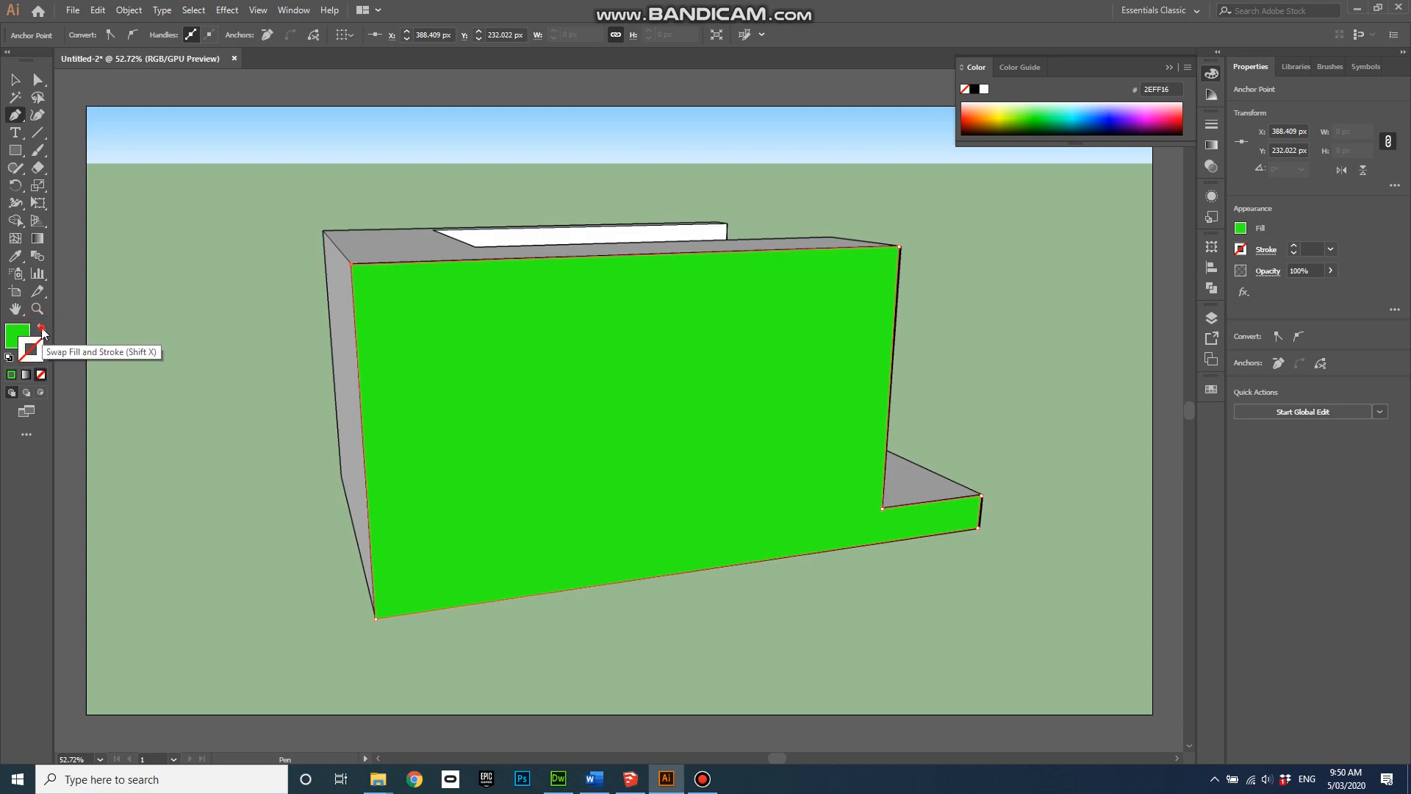
{"action": "left_click", "coordinate": [42, 330]}
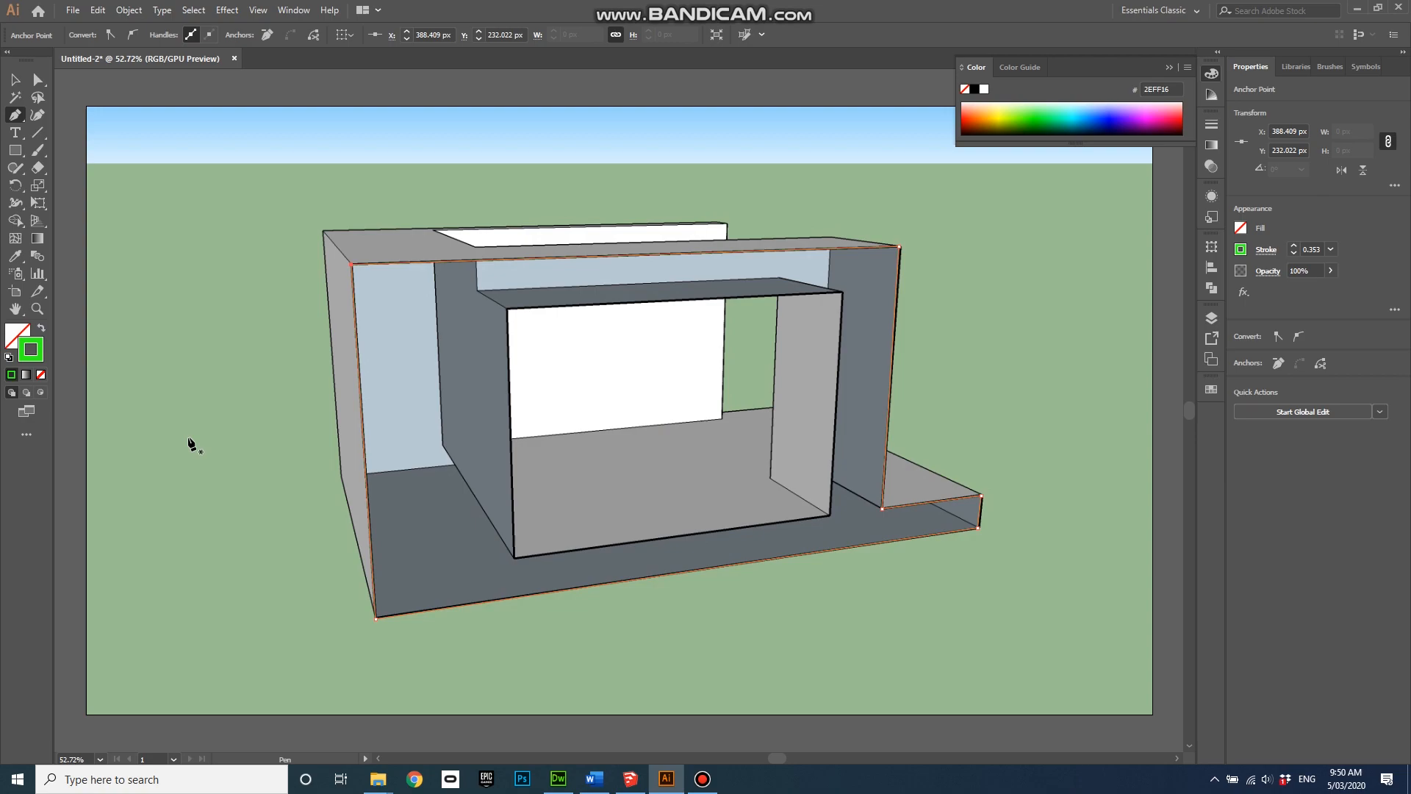
{"action": "left_click", "coordinate": [220, 416], "text": "ctrl"}
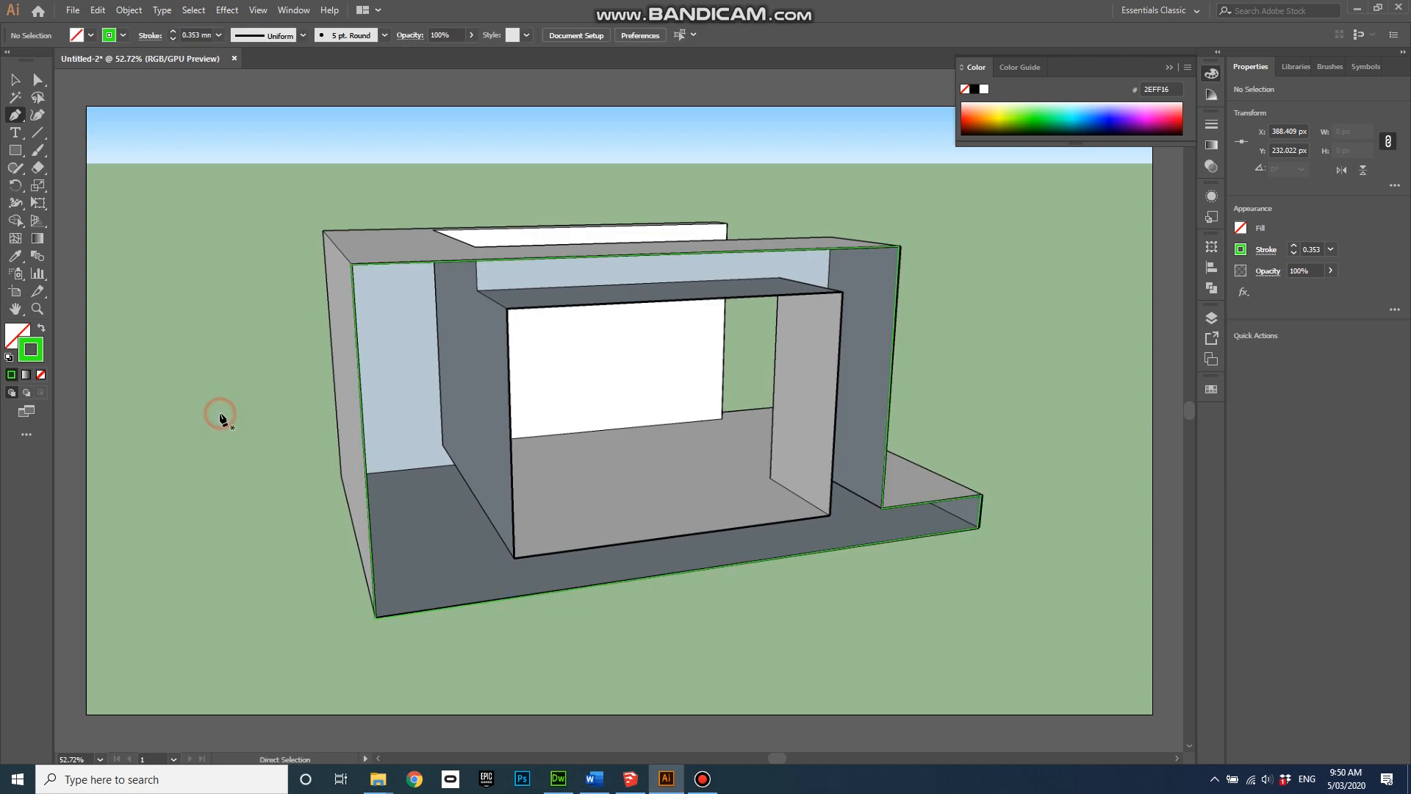
Trace the four corners of the room opening inside the section face as a closed Pen tool path.
{"action": "left_click", "coordinate": [507, 309]}
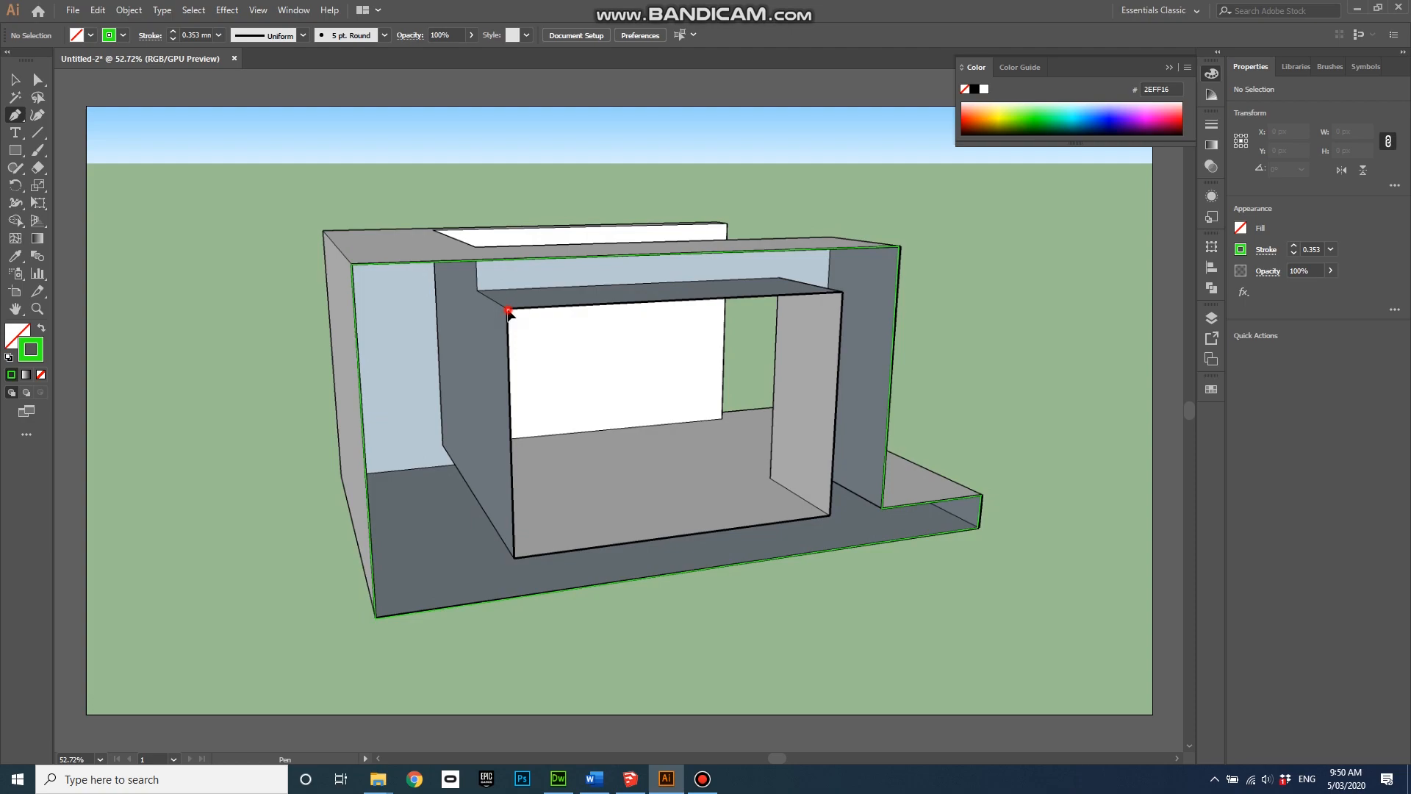
{"action": "left_click", "coordinate": [841, 293]}
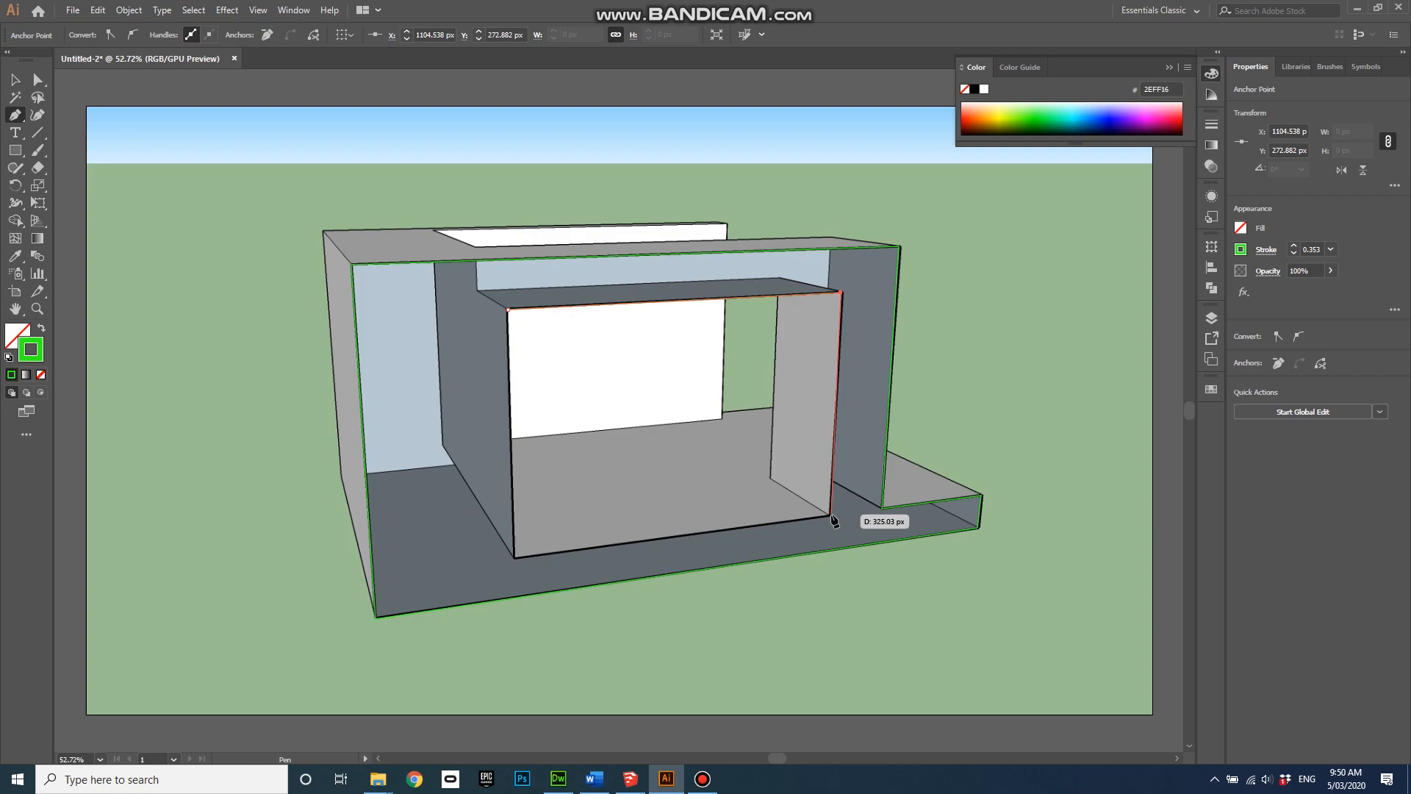
{"action": "left_click", "coordinate": [830, 515]}
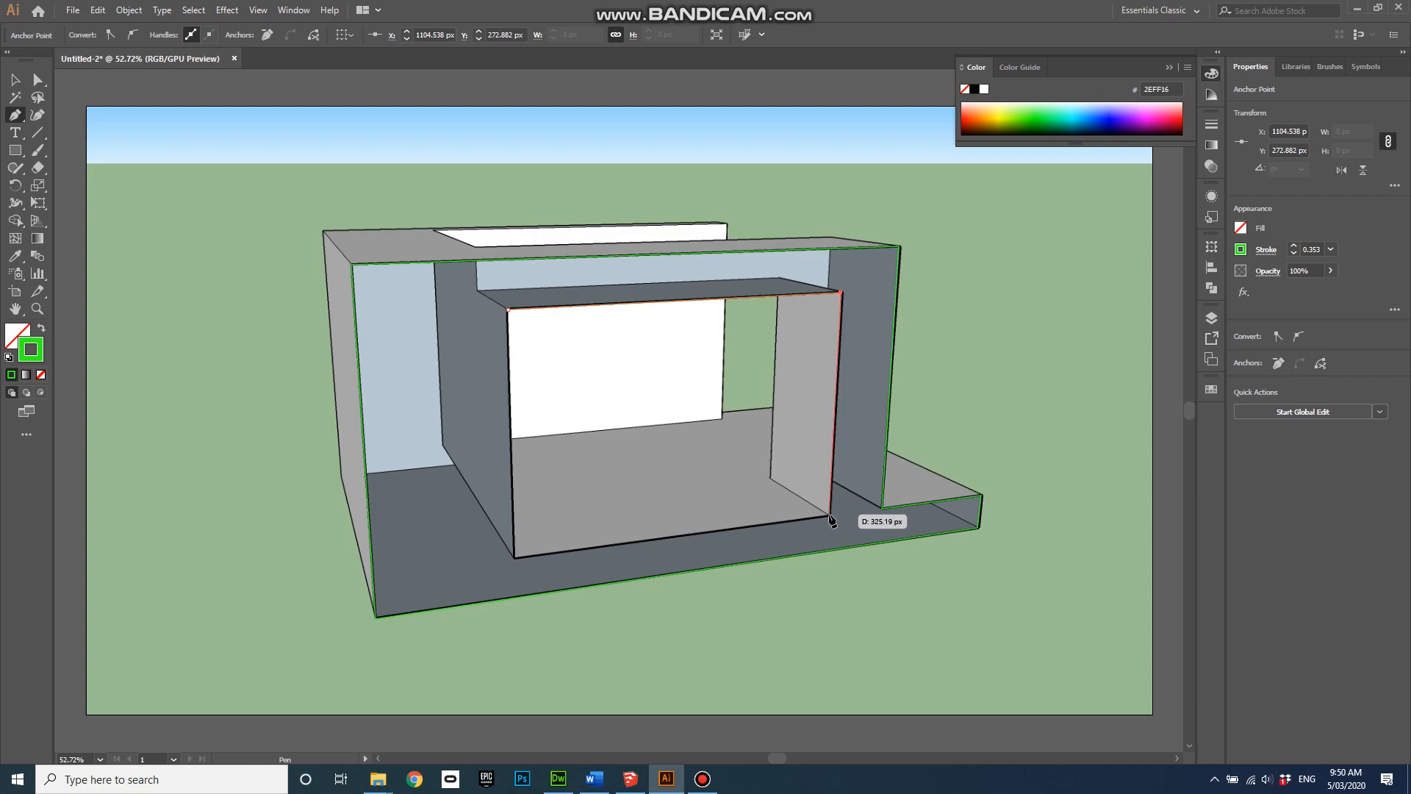
{"action": "left_click", "coordinate": [514, 558]}
{"action": "left_click", "coordinate": [508, 309]}
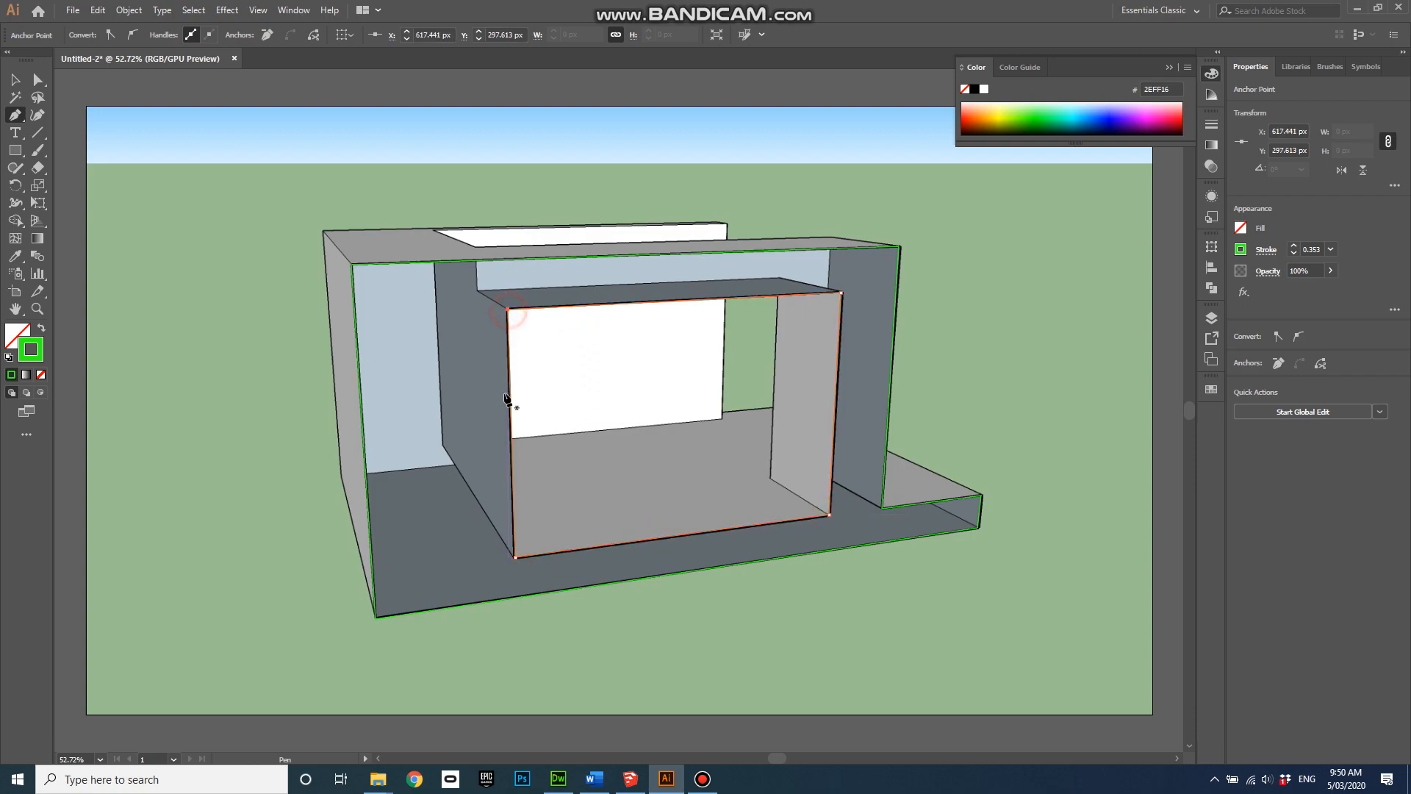
Swap fill and stroke on the inner opening path and on the outer section path so both are solid green without a stroke.
{"action": "left_click", "coordinate": [42, 329]}
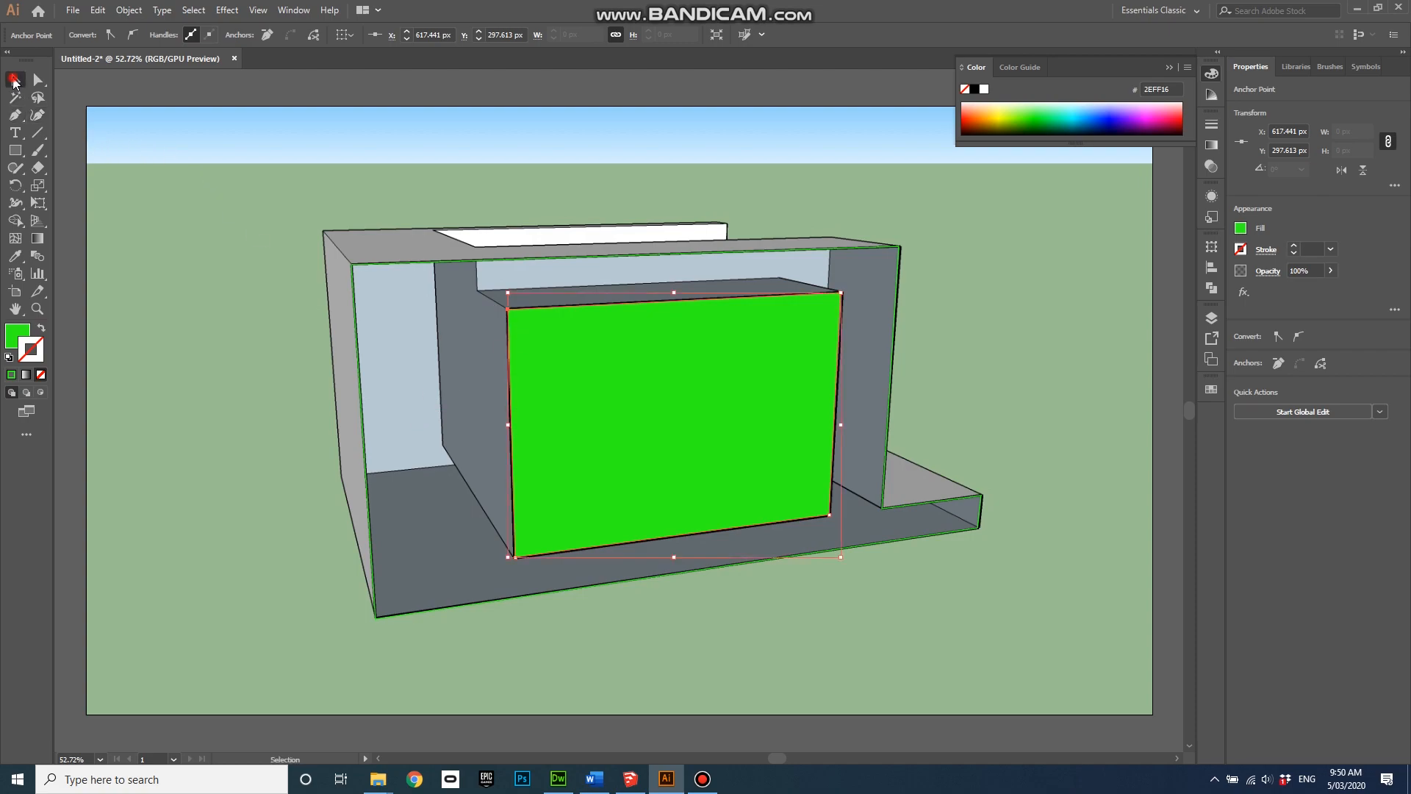
{"action": "left_click", "coordinate": [14, 79]}
{"action": "left_click", "coordinate": [447, 258]}
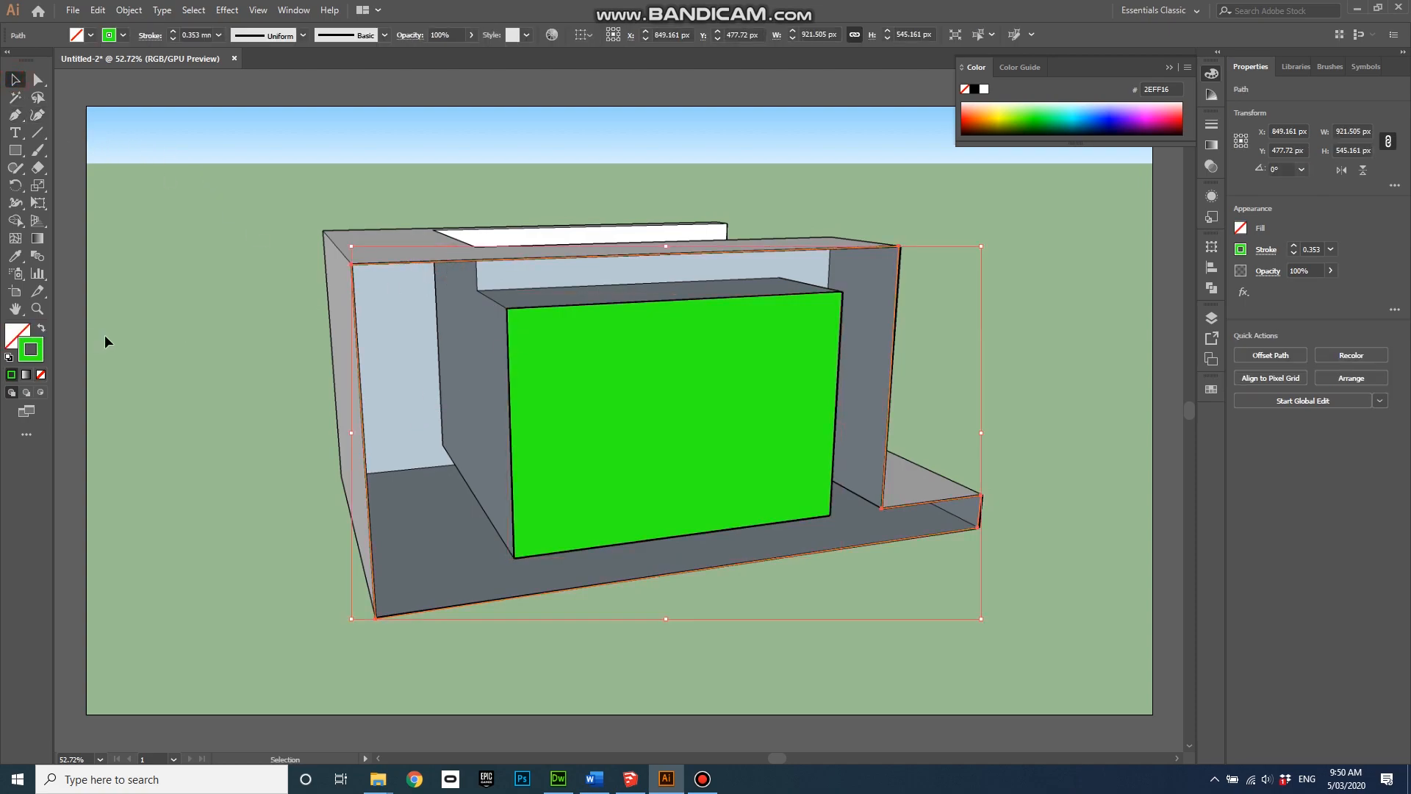
{"action": "left_click", "coordinate": [42, 329]}
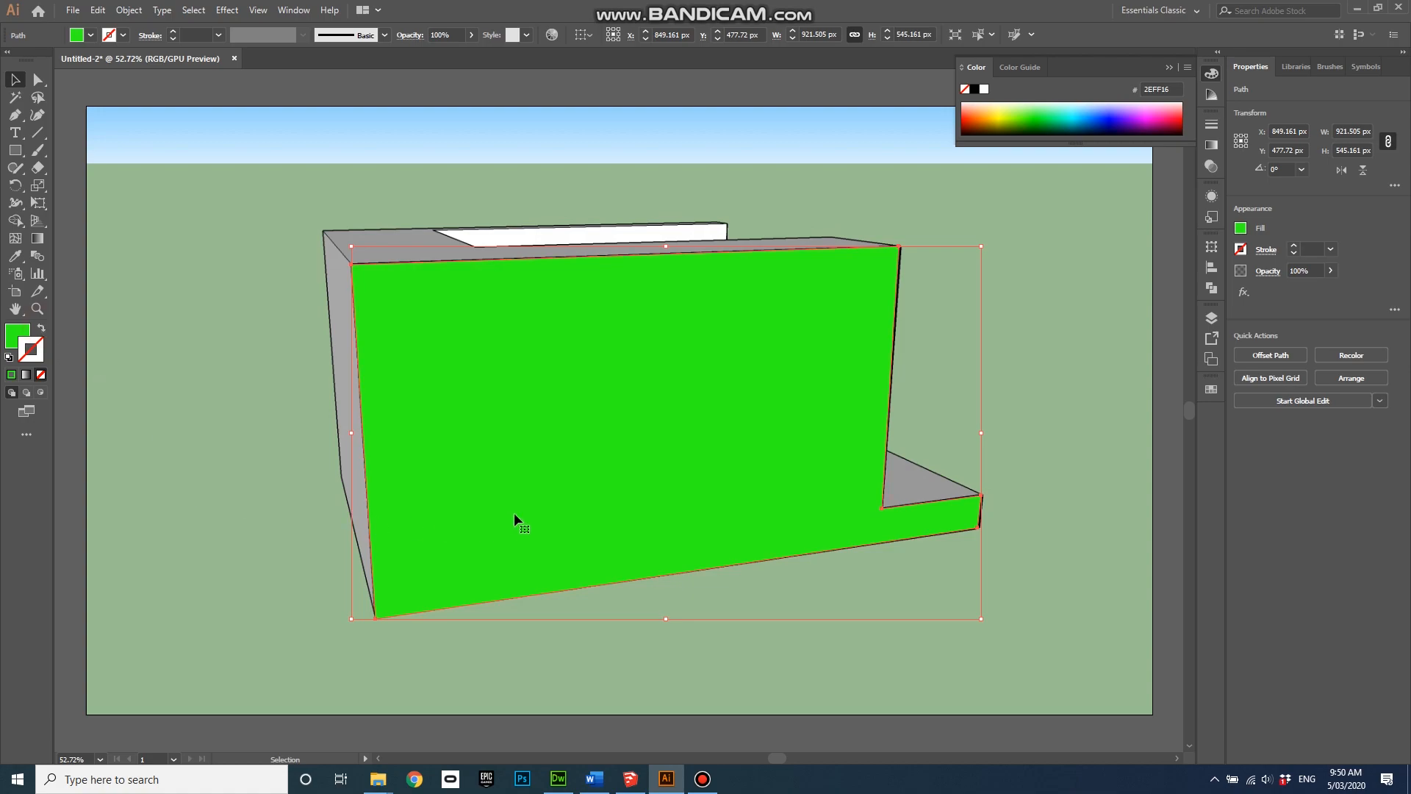
Subtract the inner opening shape from the outer section shape with the Minus Front Pathfinder operation and deselect the result.
{"action": "left_click", "coordinate": [589, 450]}
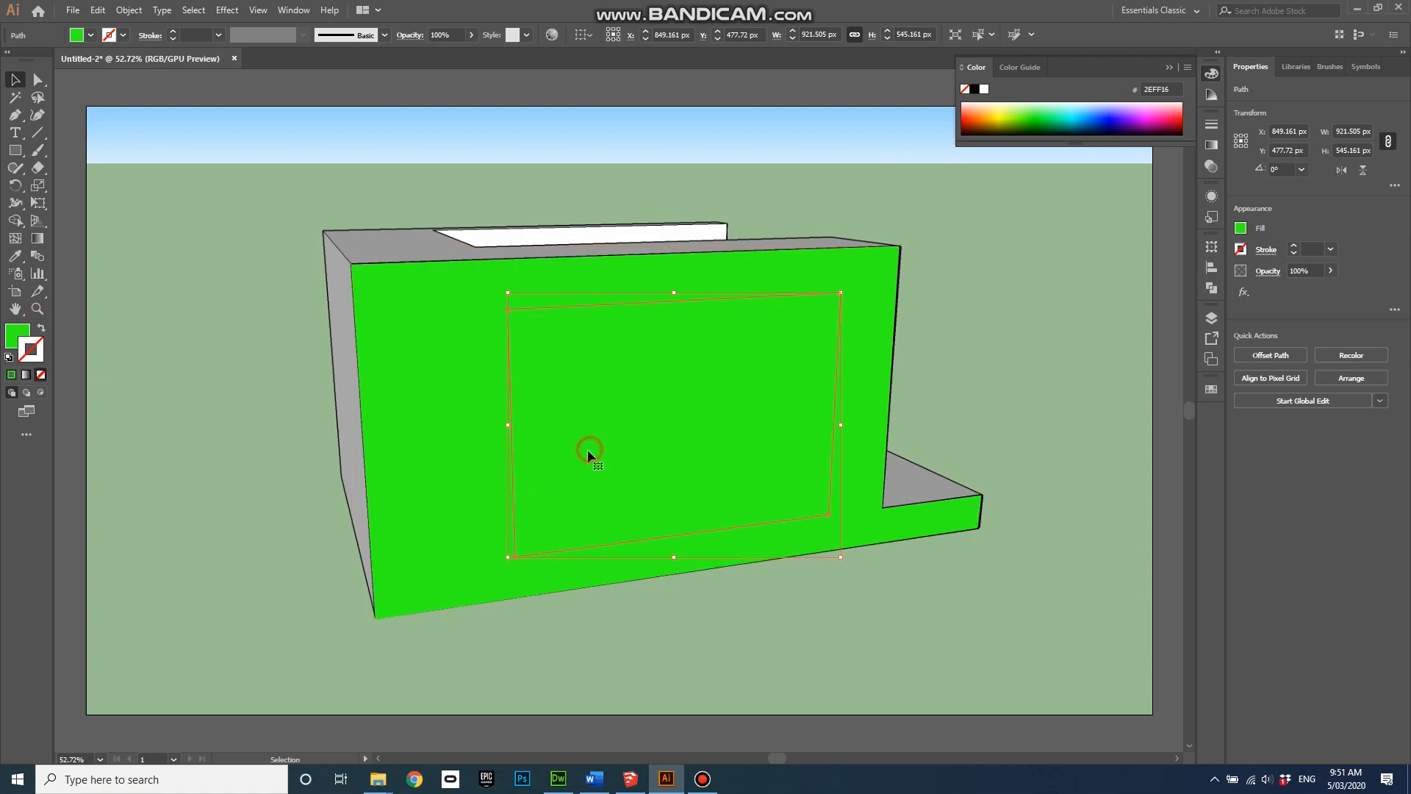
{"action": "left_click", "coordinate": [451, 427], "text": "shift"}
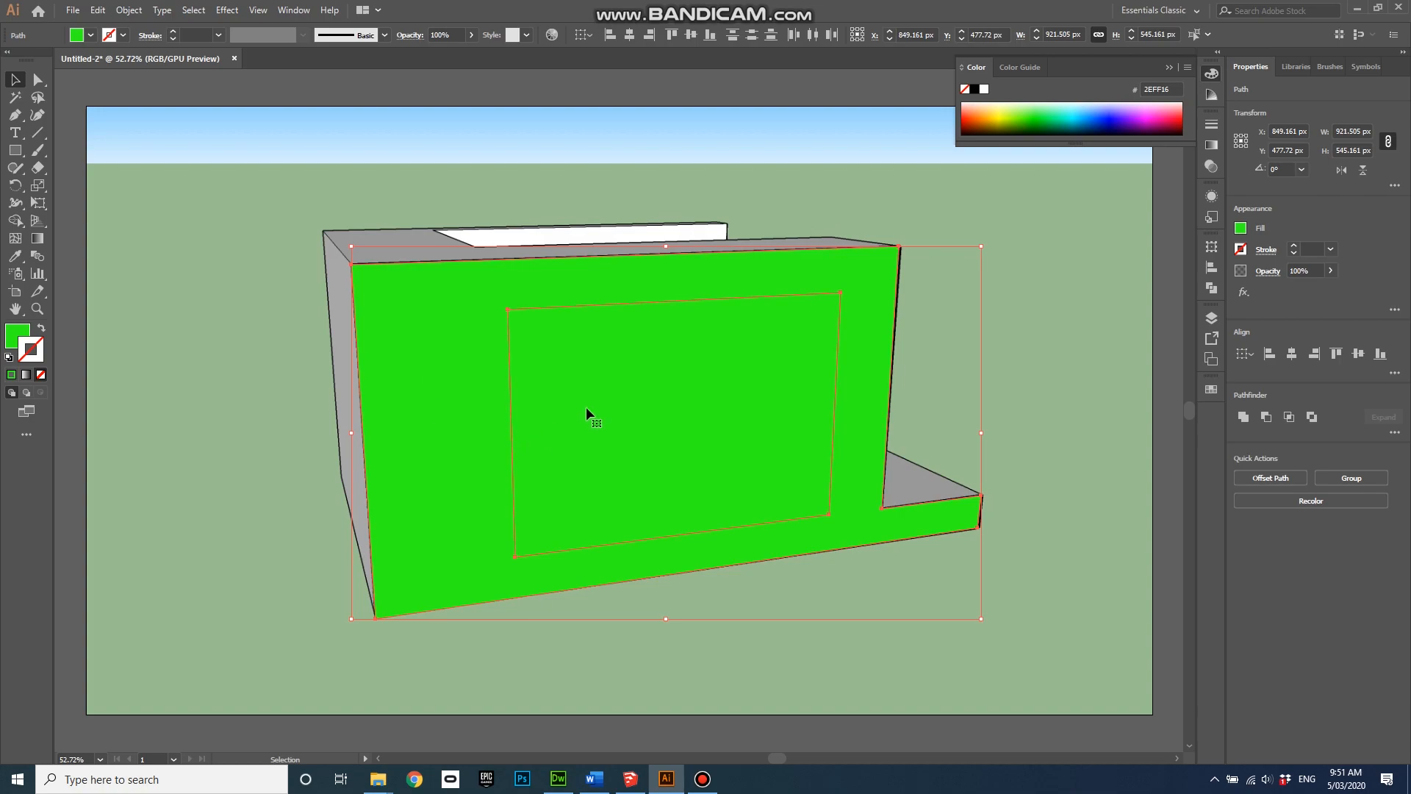
{"action": "left_click", "coordinate": [1211, 288]}
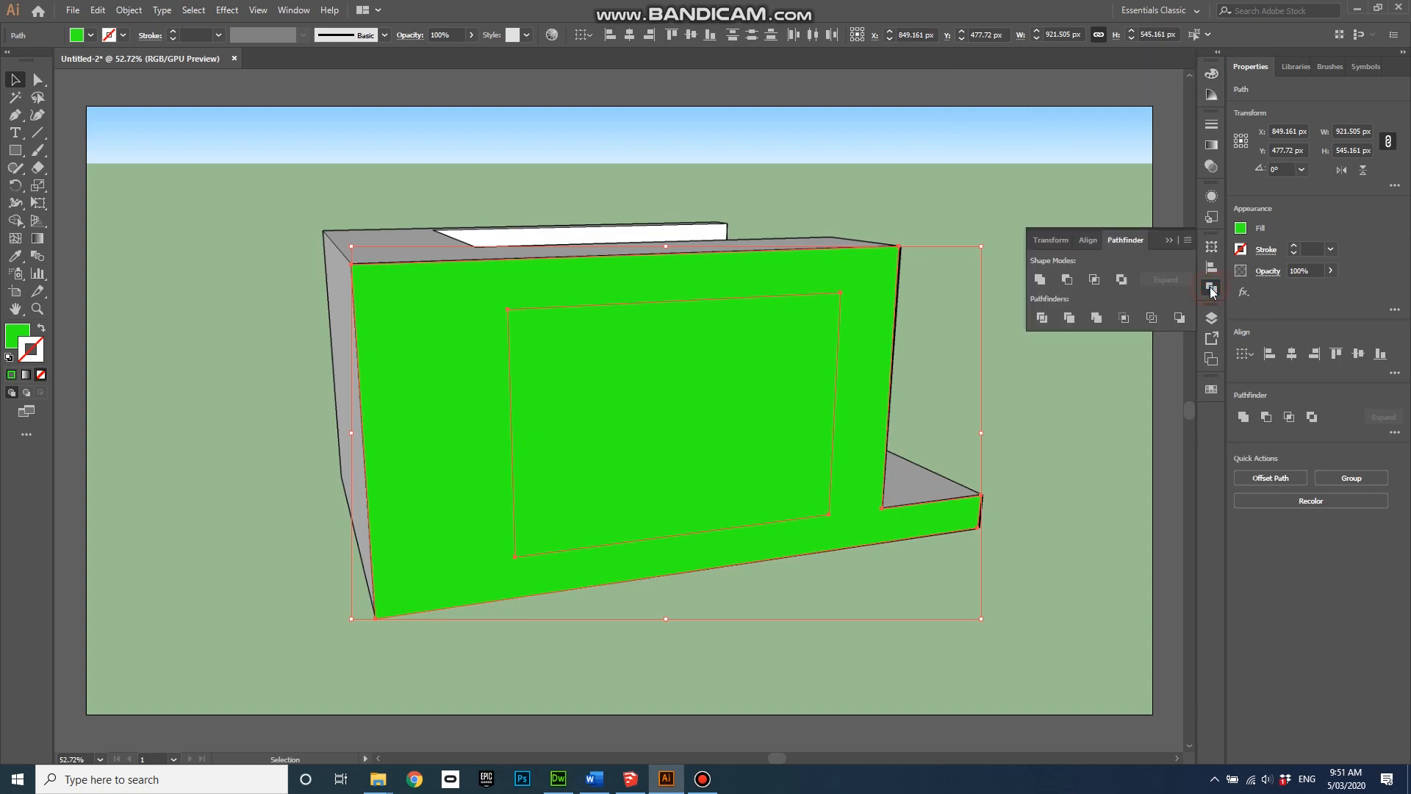
{"action": "left_click", "coordinate": [1068, 283]}
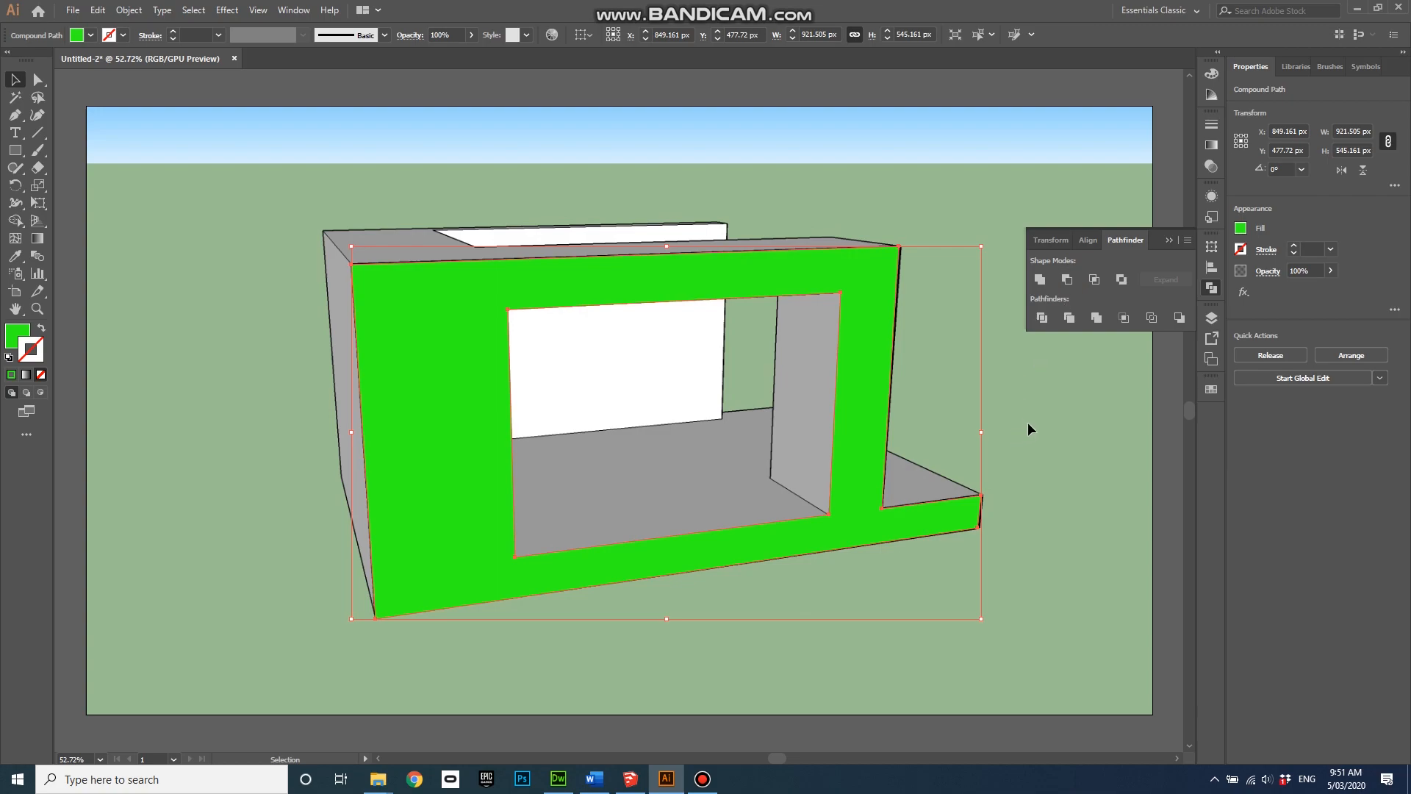
{"action": "left_click", "coordinate": [257, 197]}
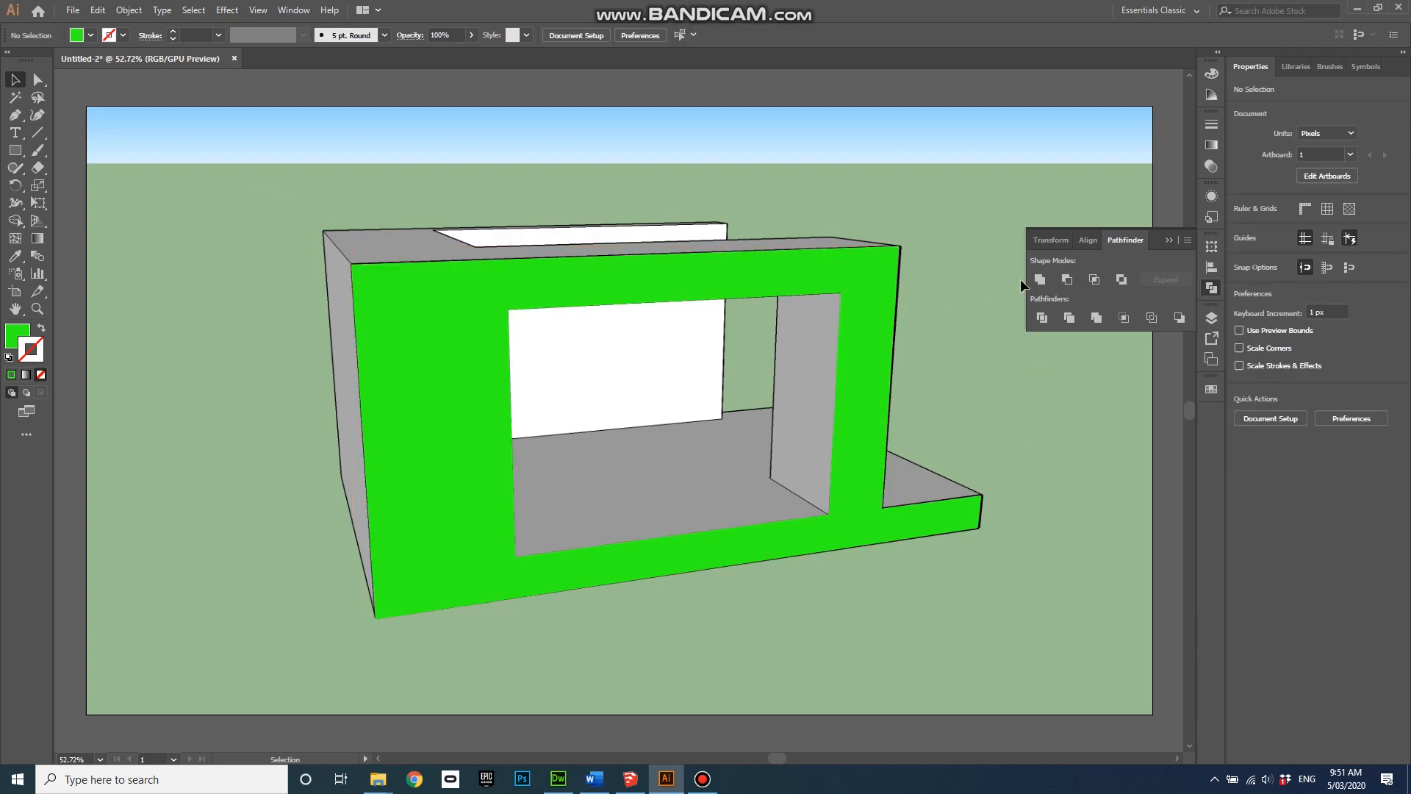
{"action": "left_click", "coordinate": [1170, 241]}
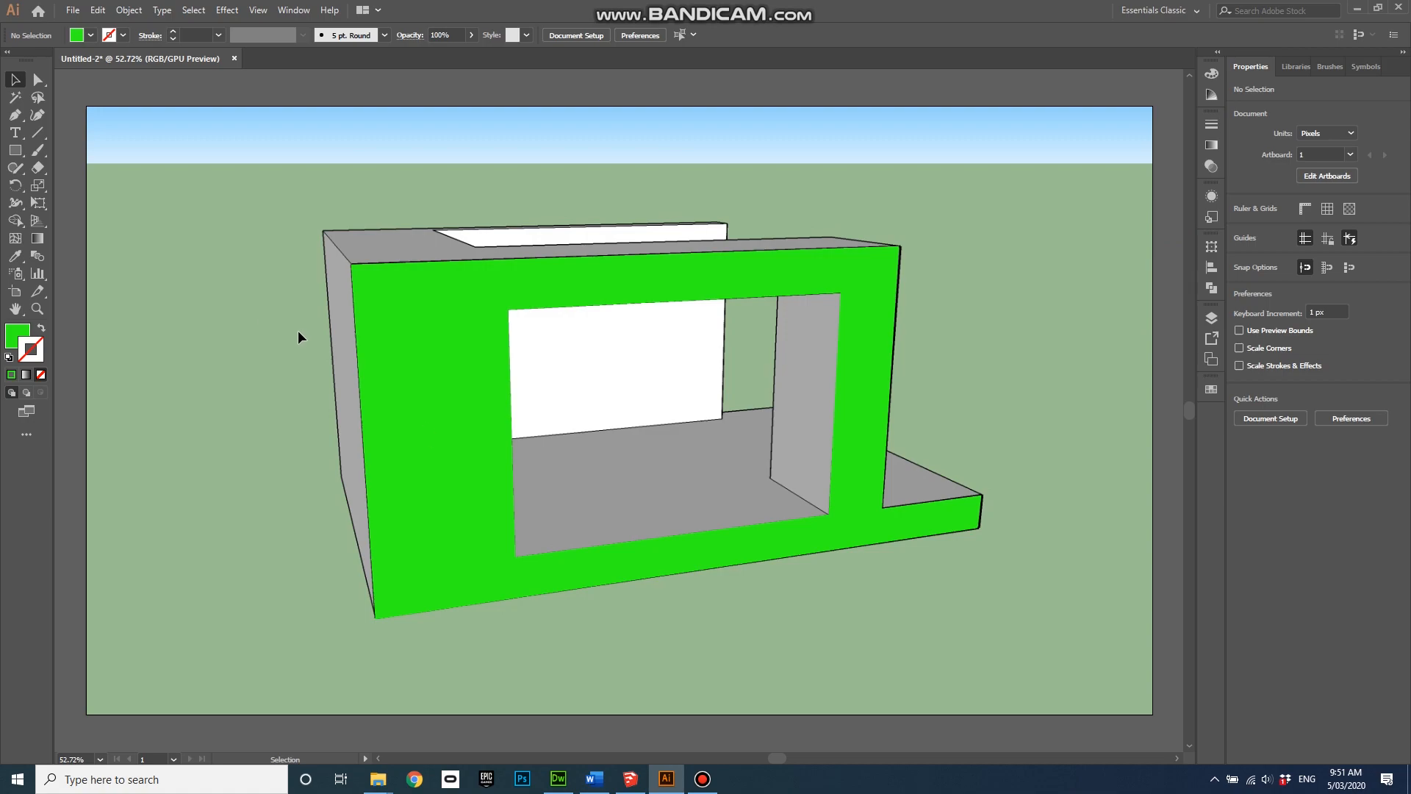
Recolour the cut section shape with the dark green fill 002C0C.
{"action": "left_click", "coordinate": [27, 332]}
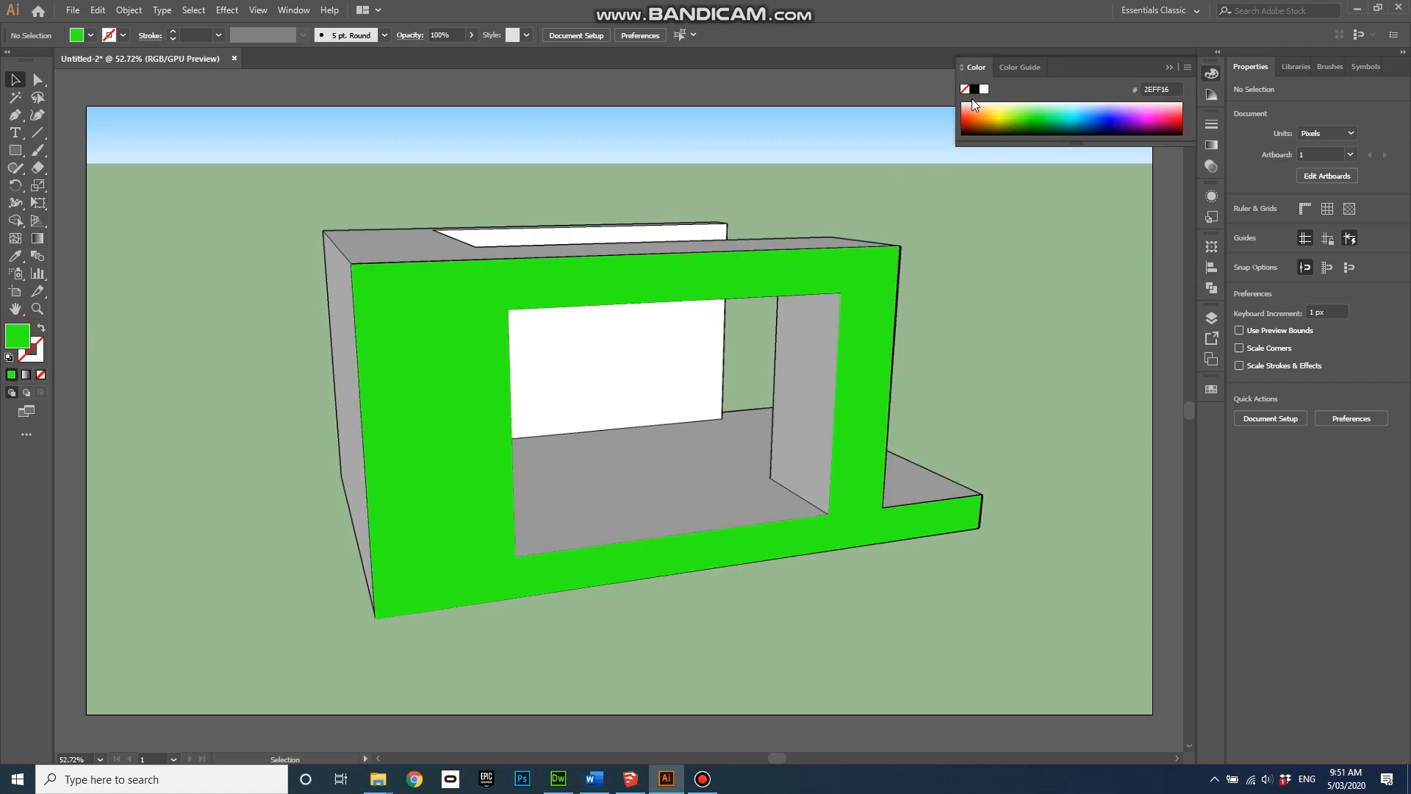
{"action": "left_click", "coordinate": [1048, 131]}
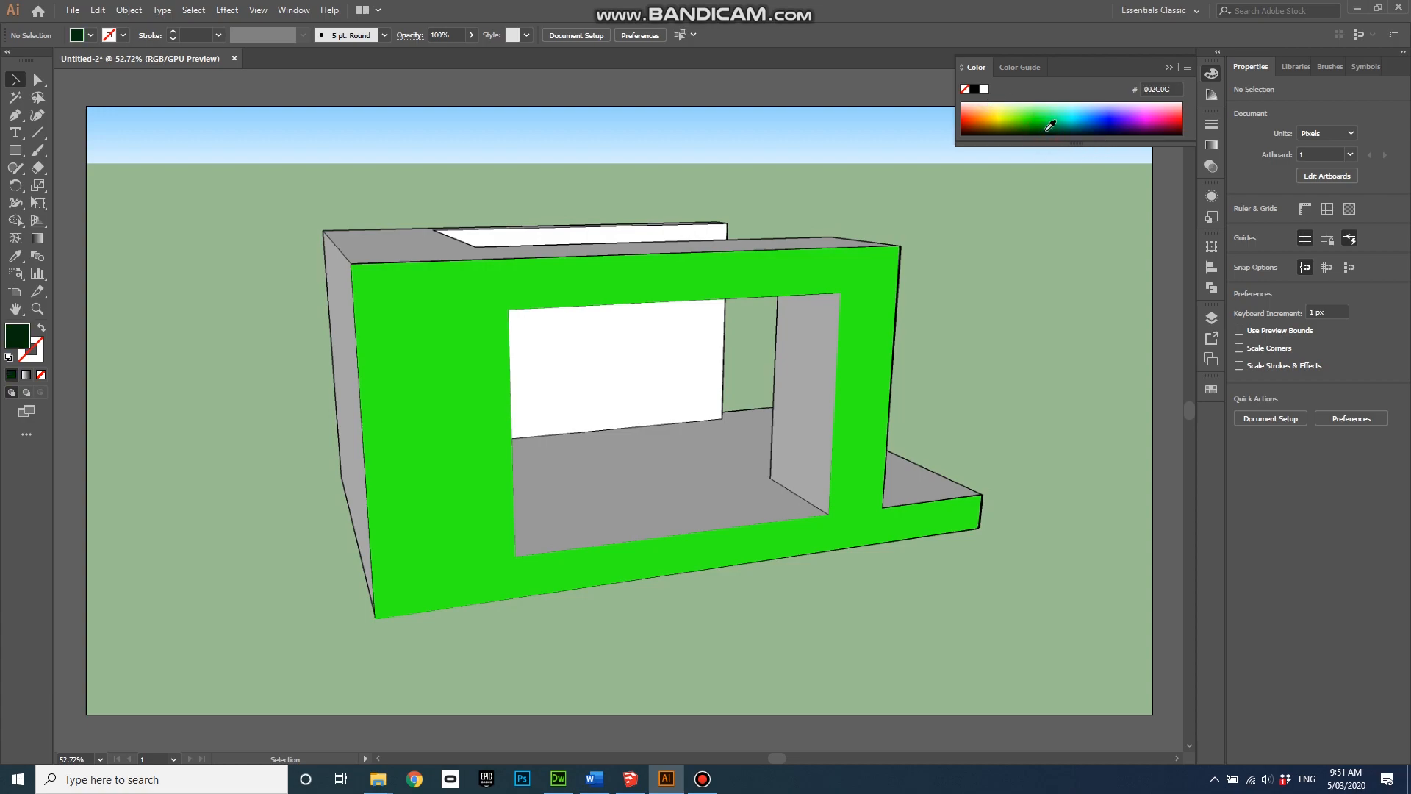
{"action": "left_click", "coordinate": [408, 380]}
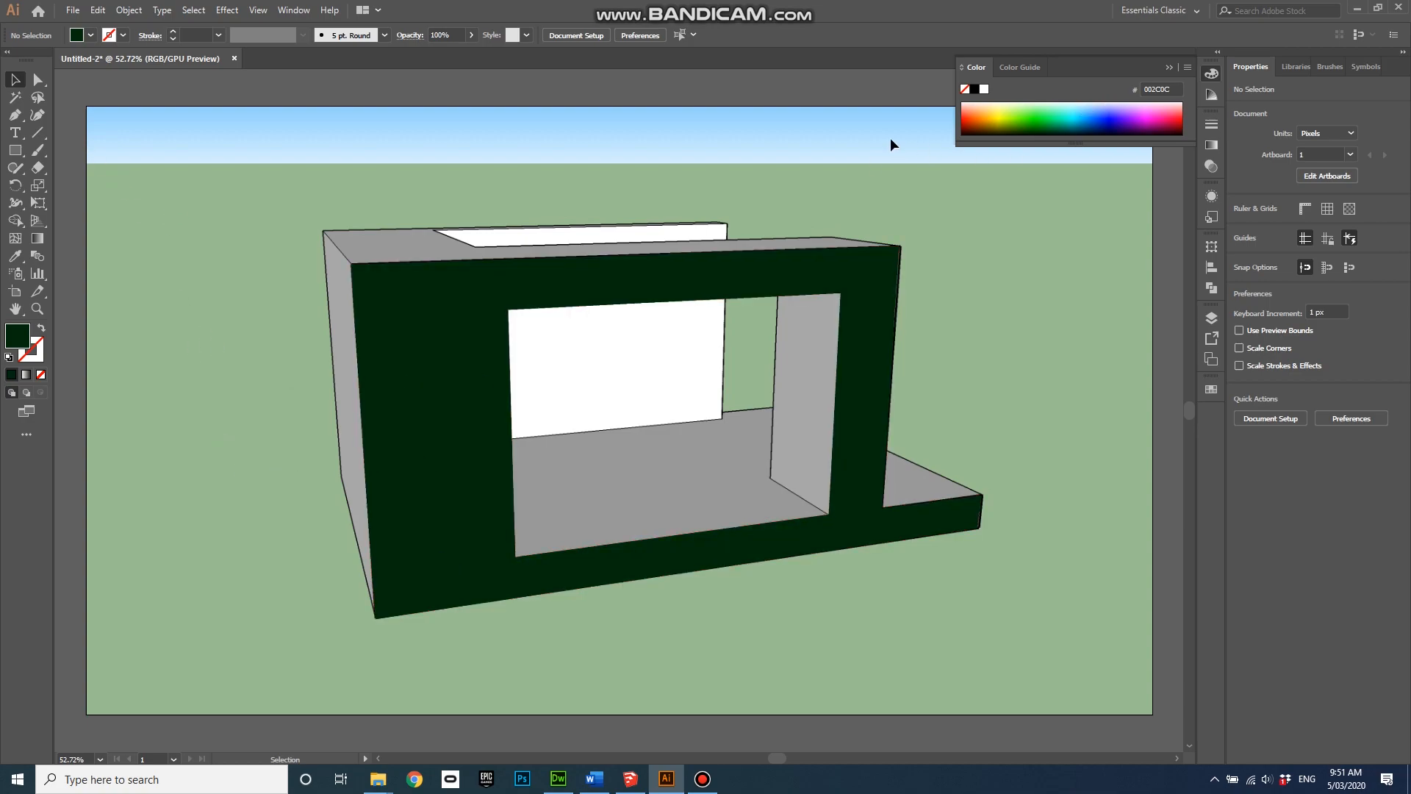
Start a JPEG export of the drawing named SectionalPerspective_FilledIn.jpg in the Tutorials folder.
{"action": "left_click", "coordinate": [73, 10]}
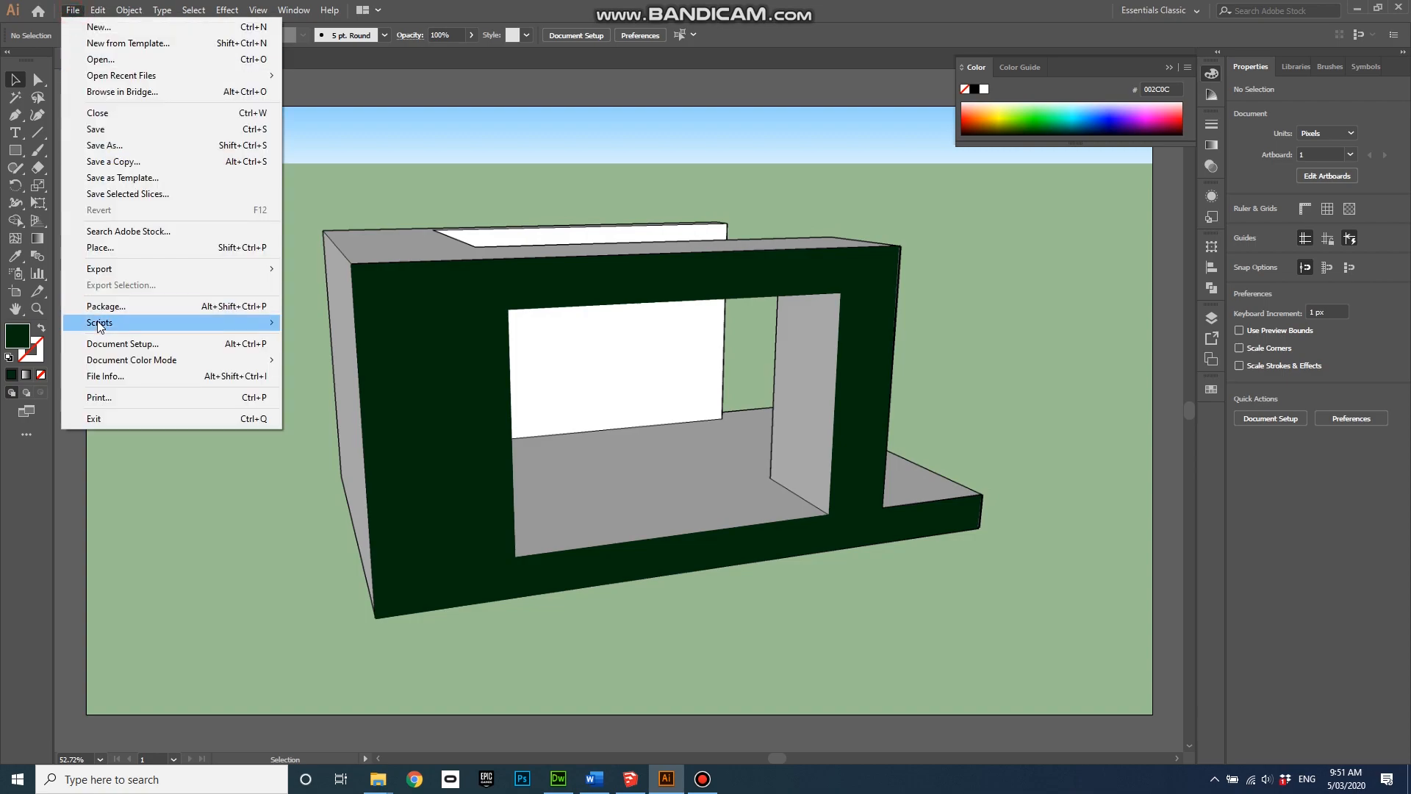
{"action": "mouse_move", "coordinate": [139, 266]}
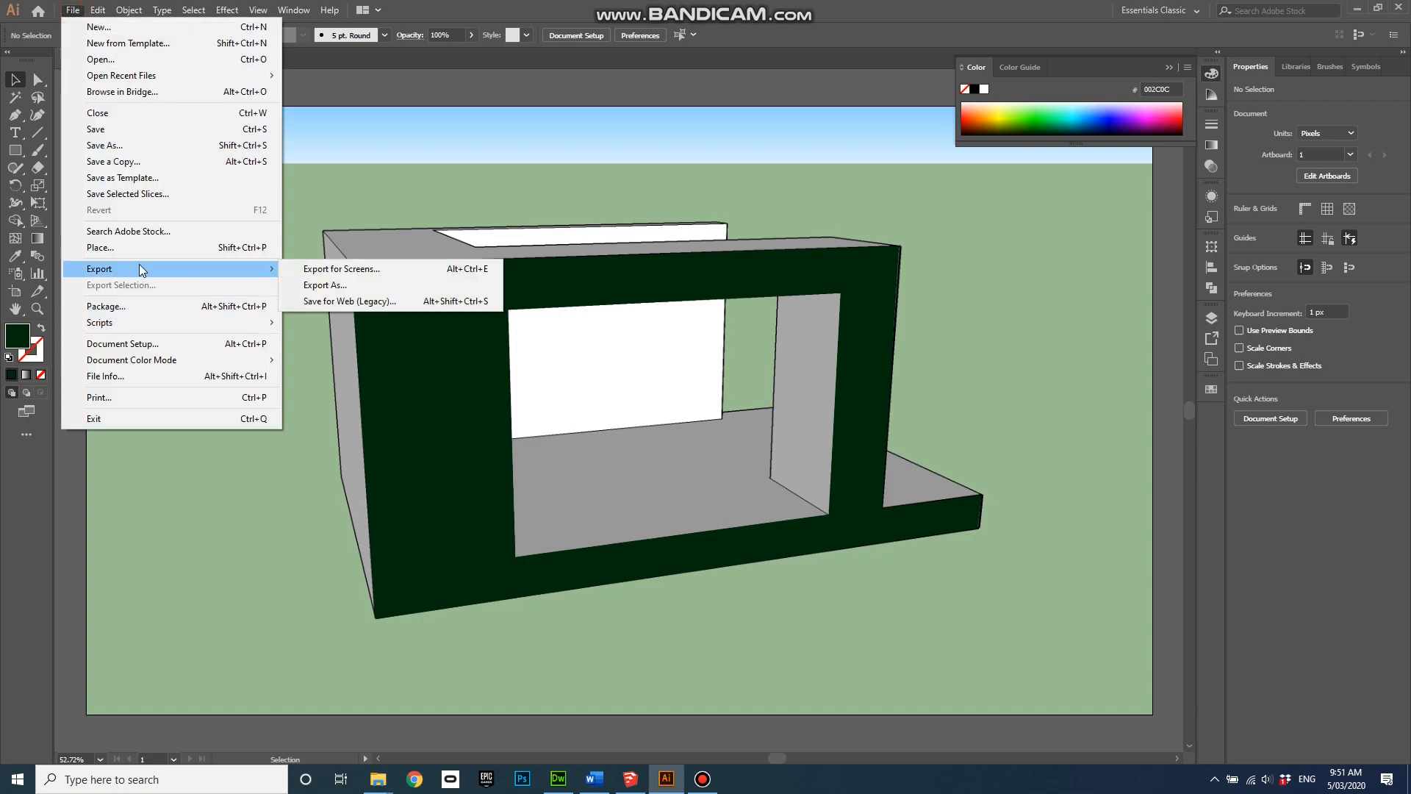
{"action": "left_click", "coordinate": [331, 285]}
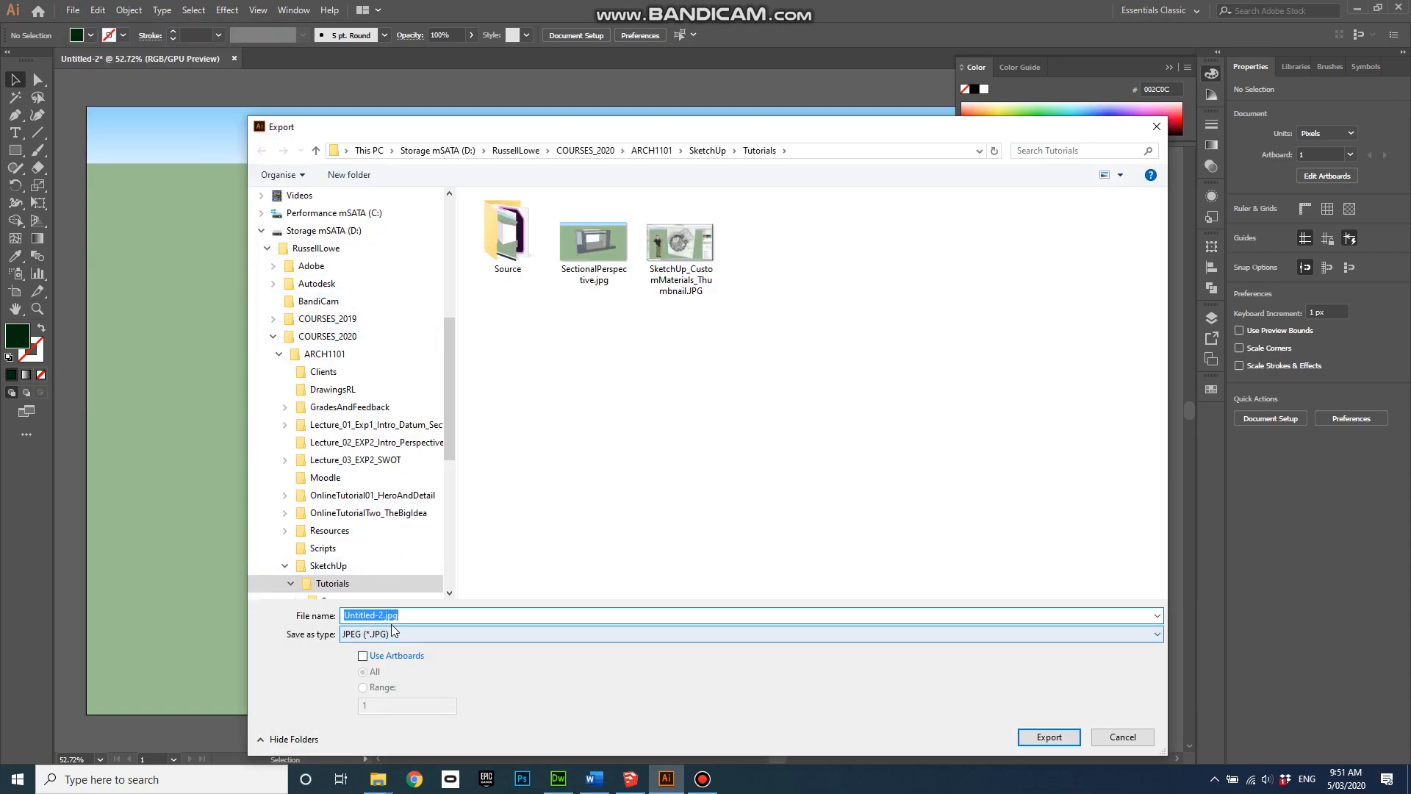
{"action": "left_click", "coordinate": [595, 272]}
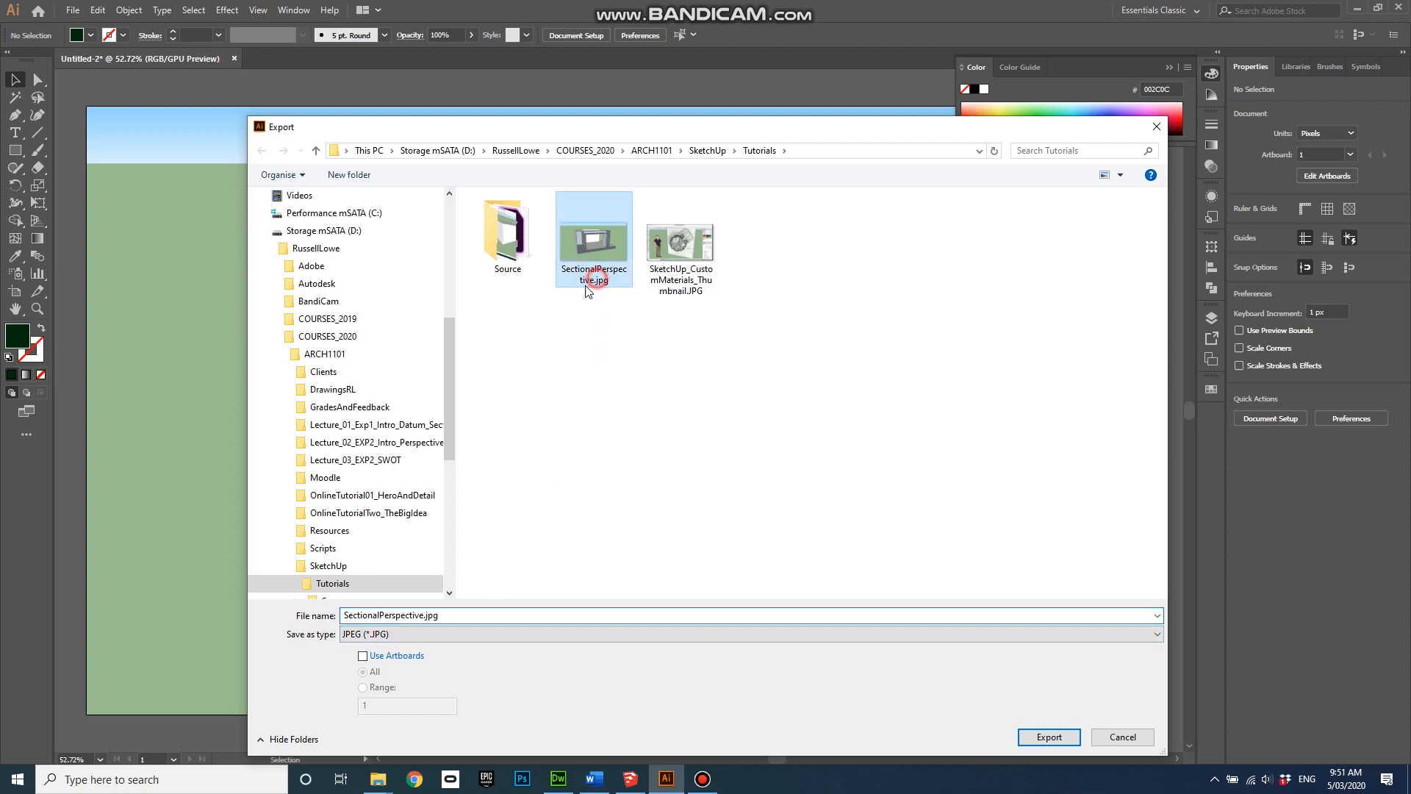
{"action": "double_click", "coordinate": [405, 618]}
{"action": "left_click", "coordinate": [425, 618]}
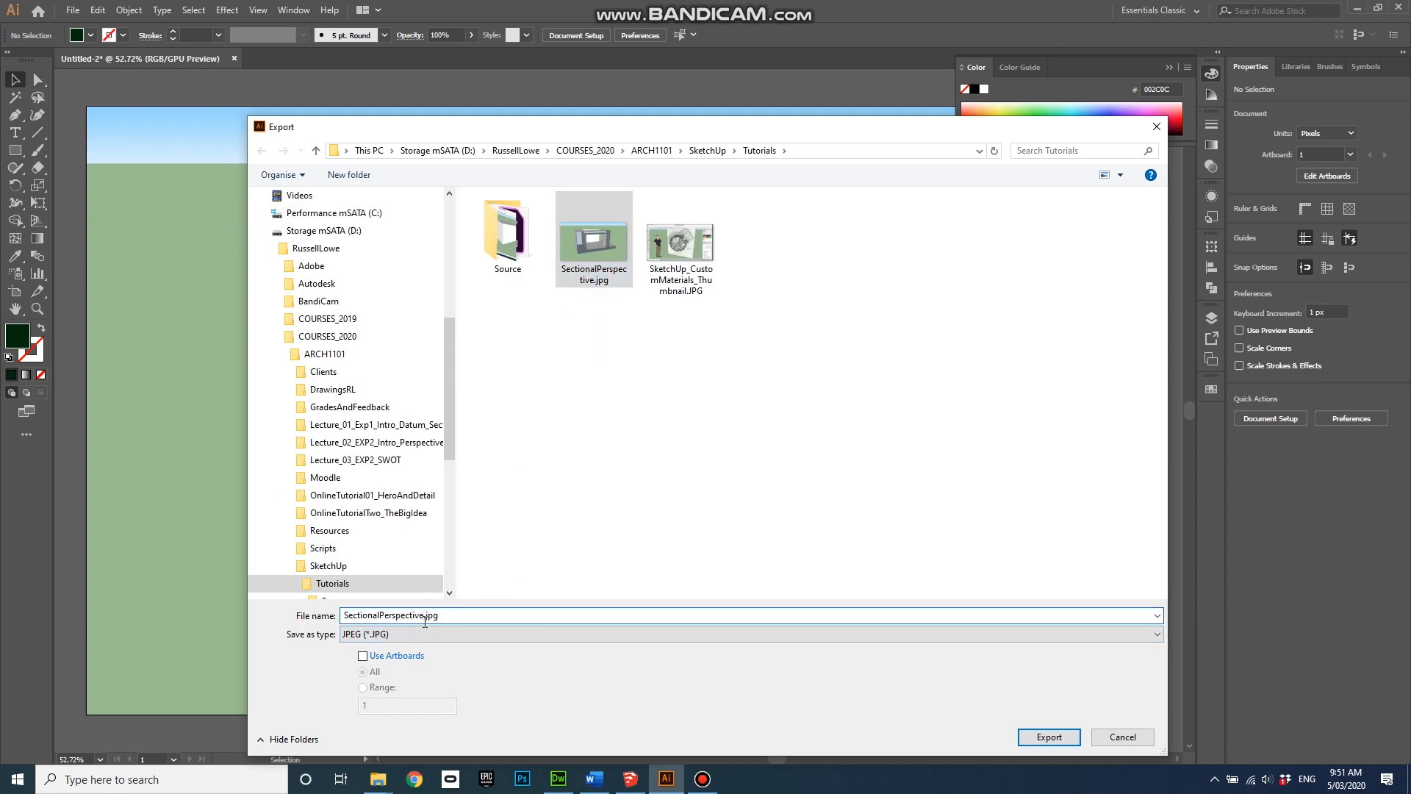
{"action": "type", "text": "_Filled"}
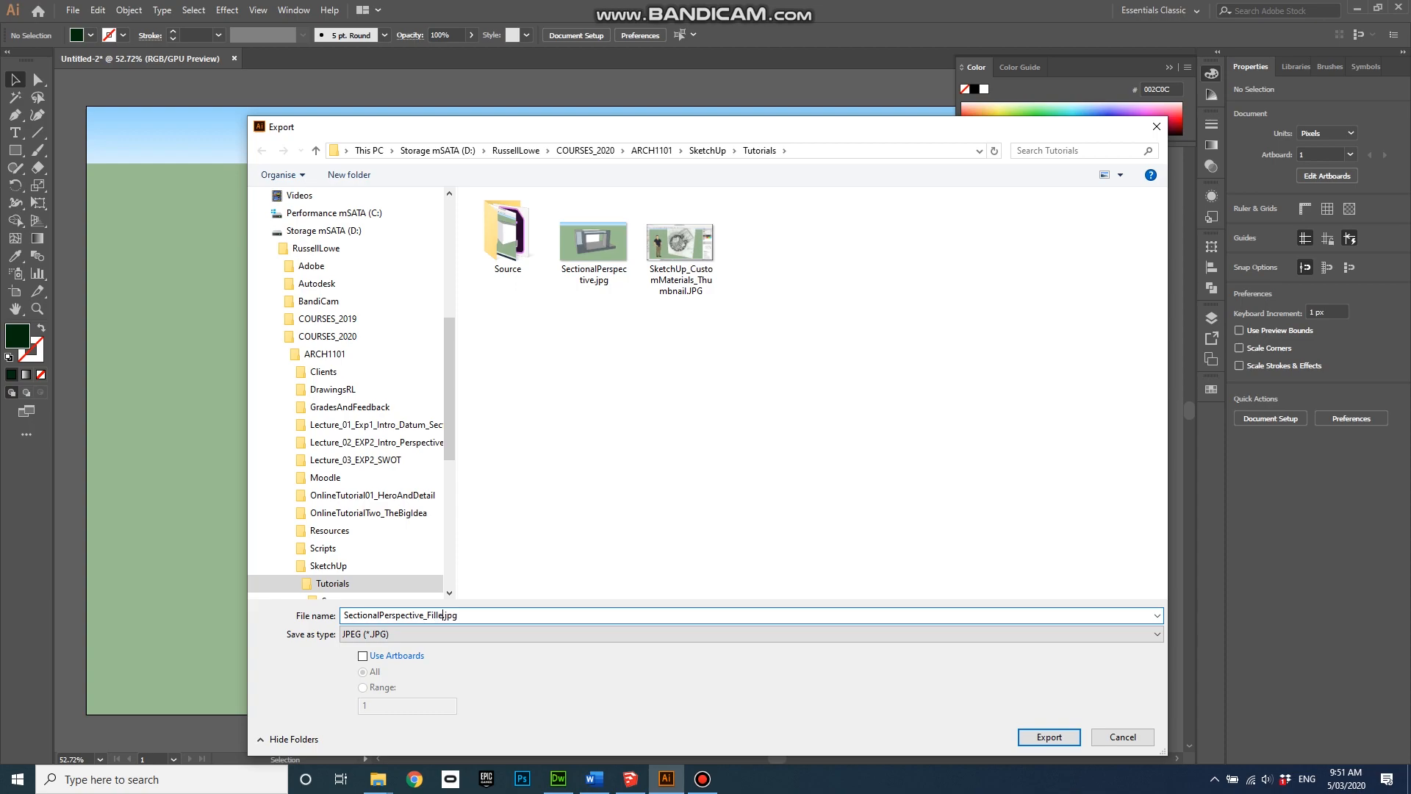
{"action": "type", "text": "In"}
{"action": "left_click", "coordinate": [363, 655]}
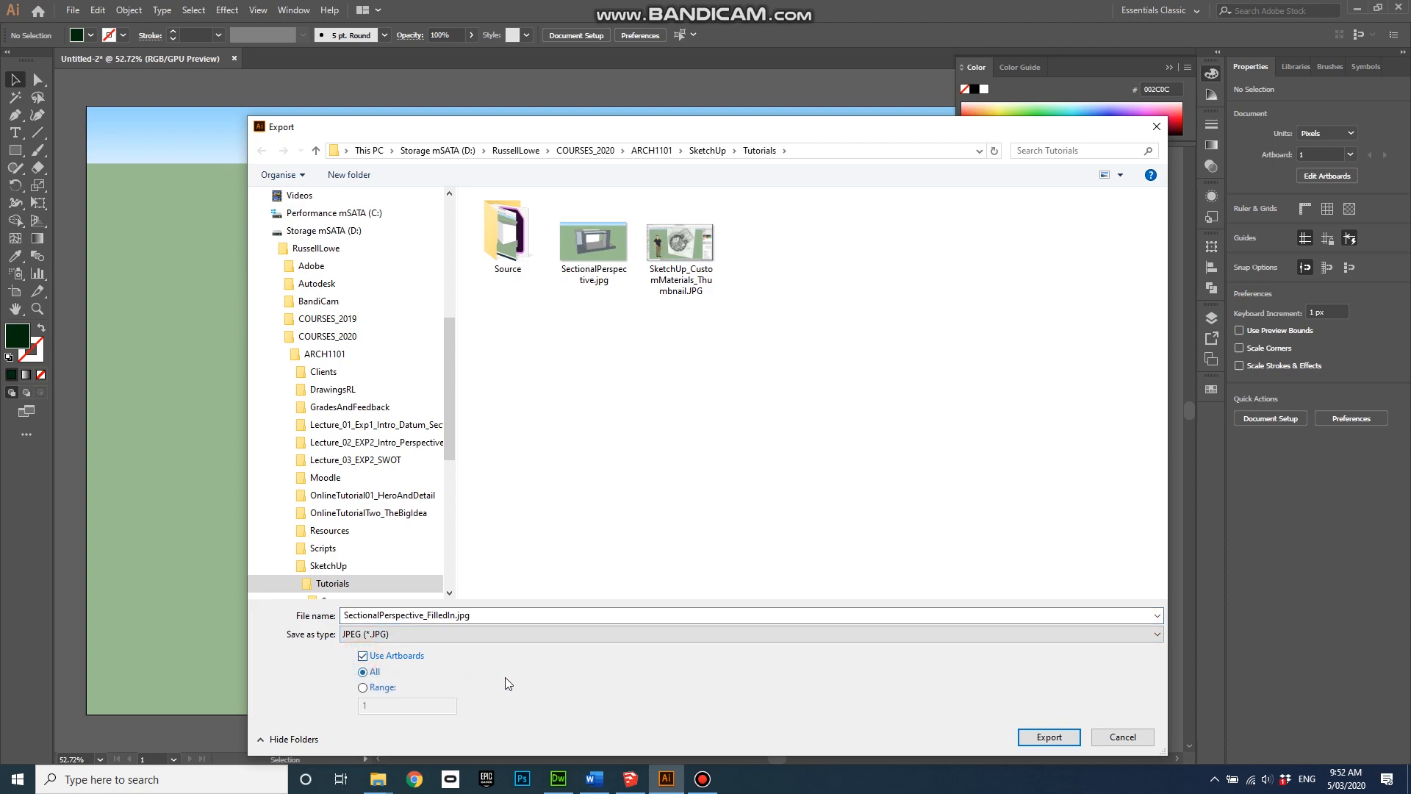
{"action": "left_click", "coordinate": [362, 655]}
{"action": "left_click", "coordinate": [1048, 737]}
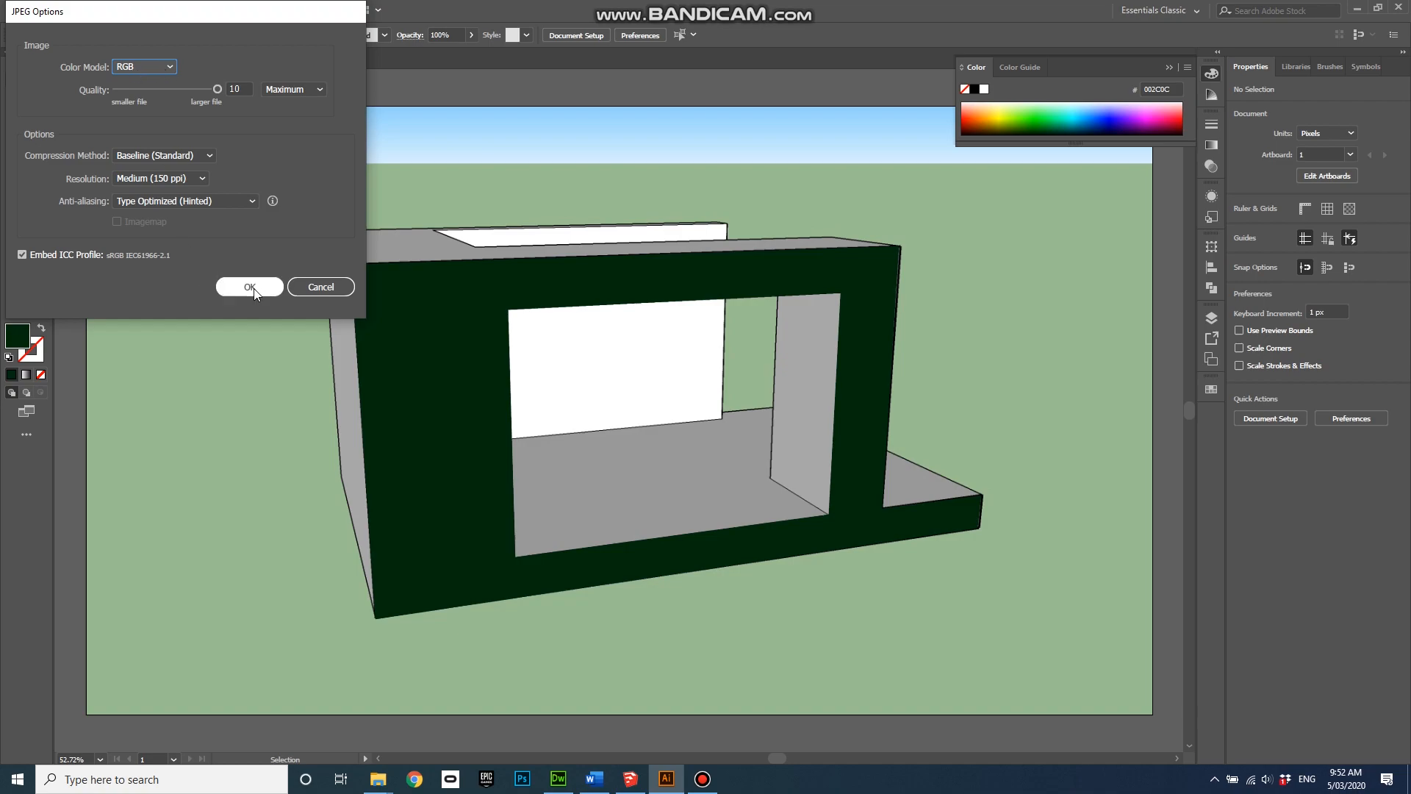
Export the JPEG with the RGB color model, Maximum quality 10 and Medium (150 ppi) resolution, and minimize Illustrator.
{"action": "left_click", "coordinate": [171, 68]}
{"action": "left_click", "coordinate": [170, 69]}
{"action": "left_click", "coordinate": [250, 288]}
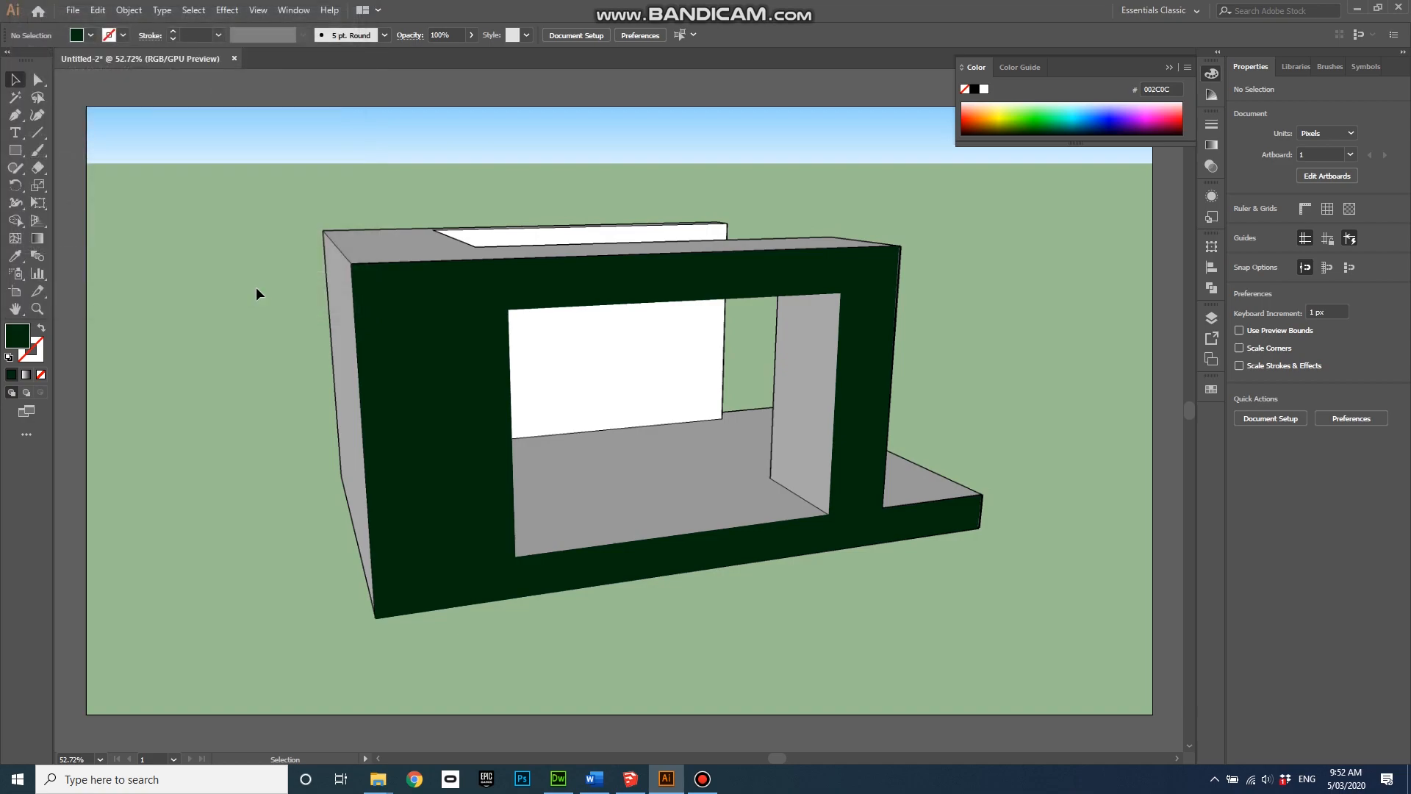
{"action": "left_click", "coordinate": [1357, 8]}
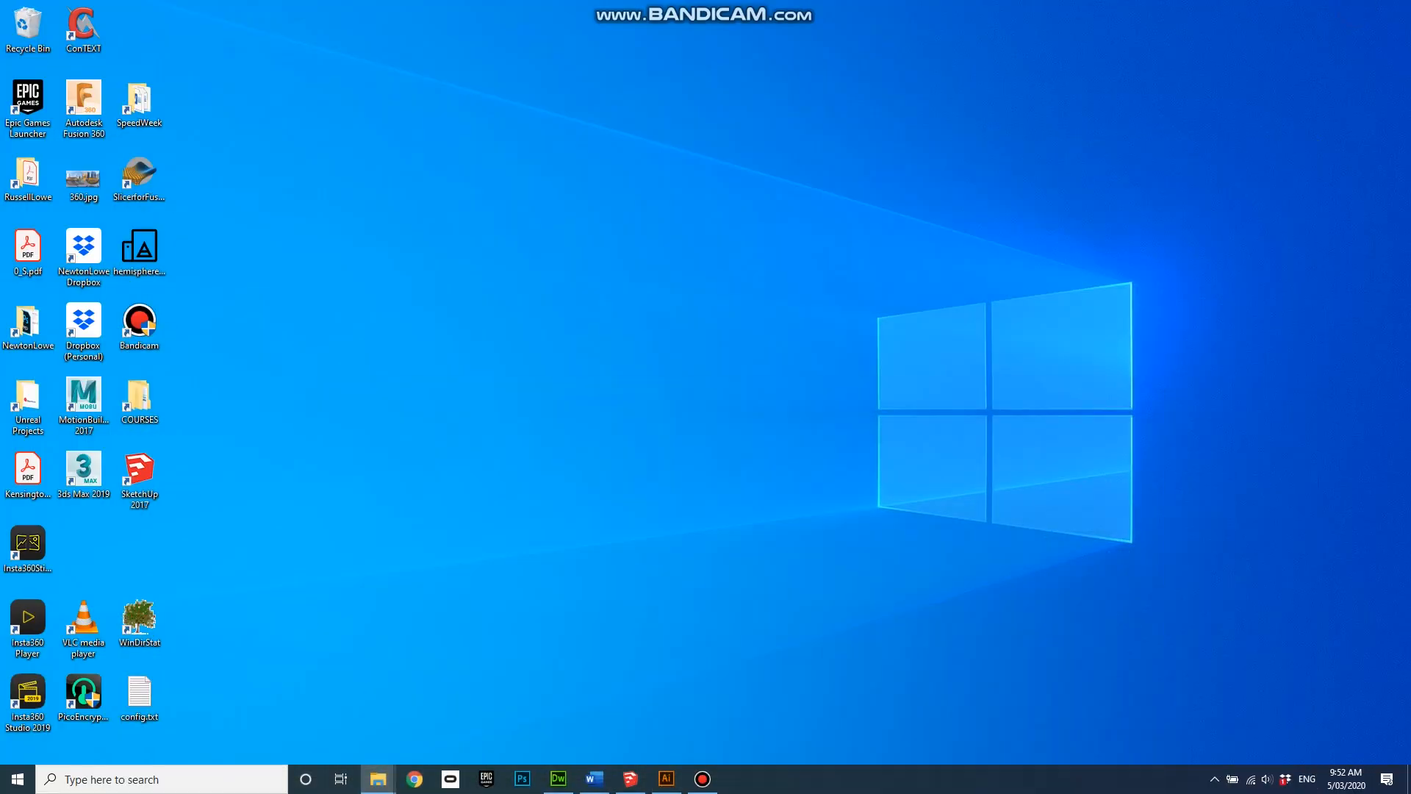